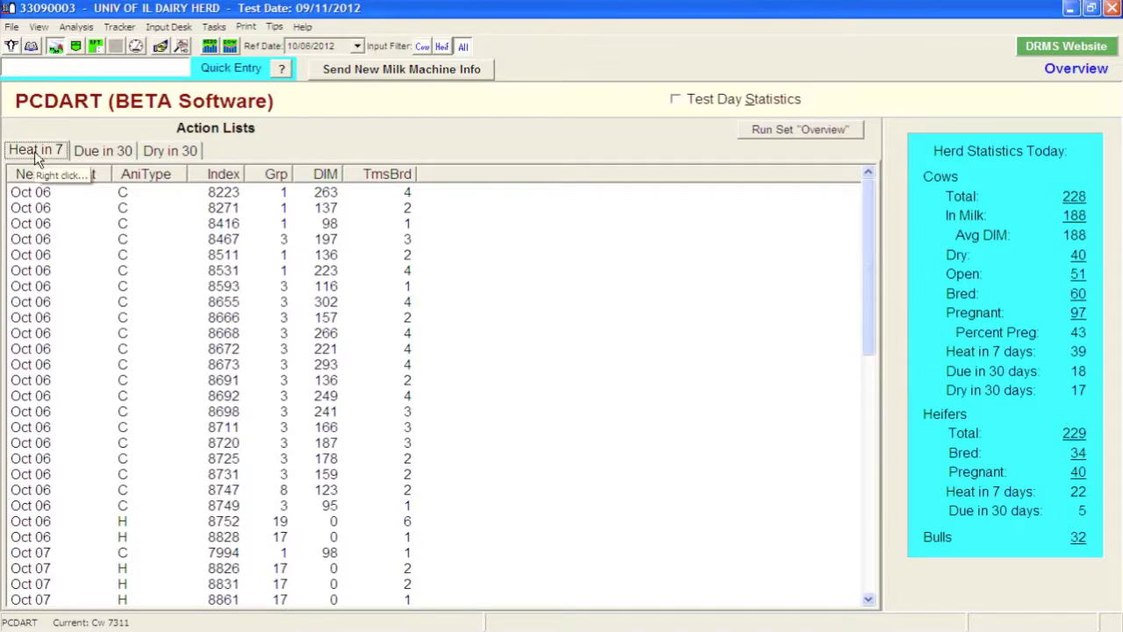
Review the action lists of animals due in 30 days and cows to dry in 30 days.
left_click(91, 153)
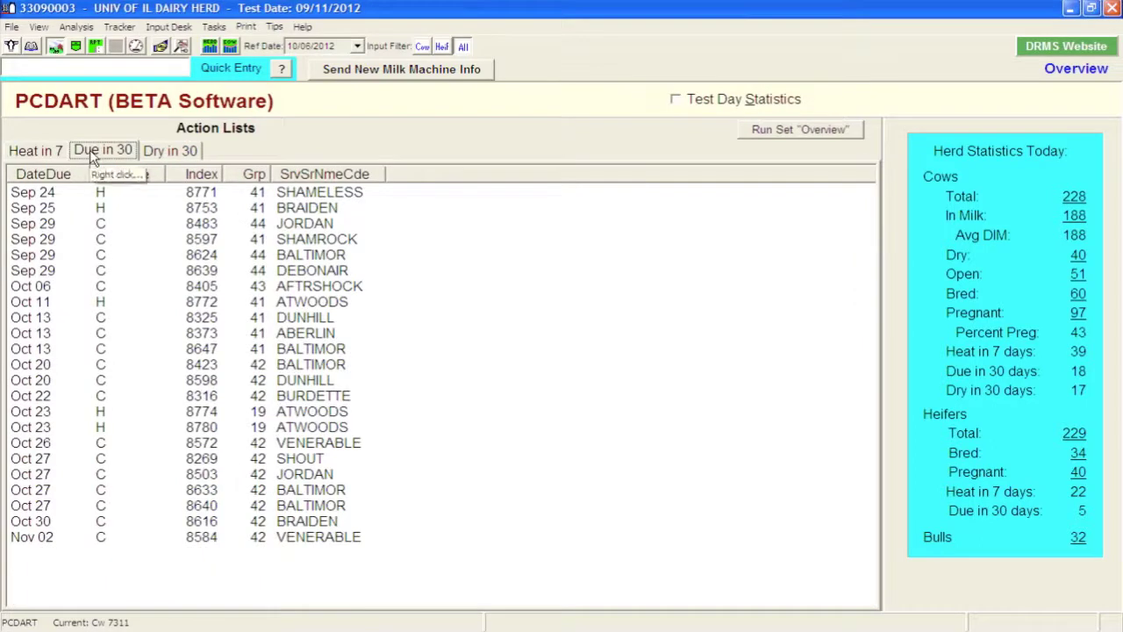
left_click(174, 154)
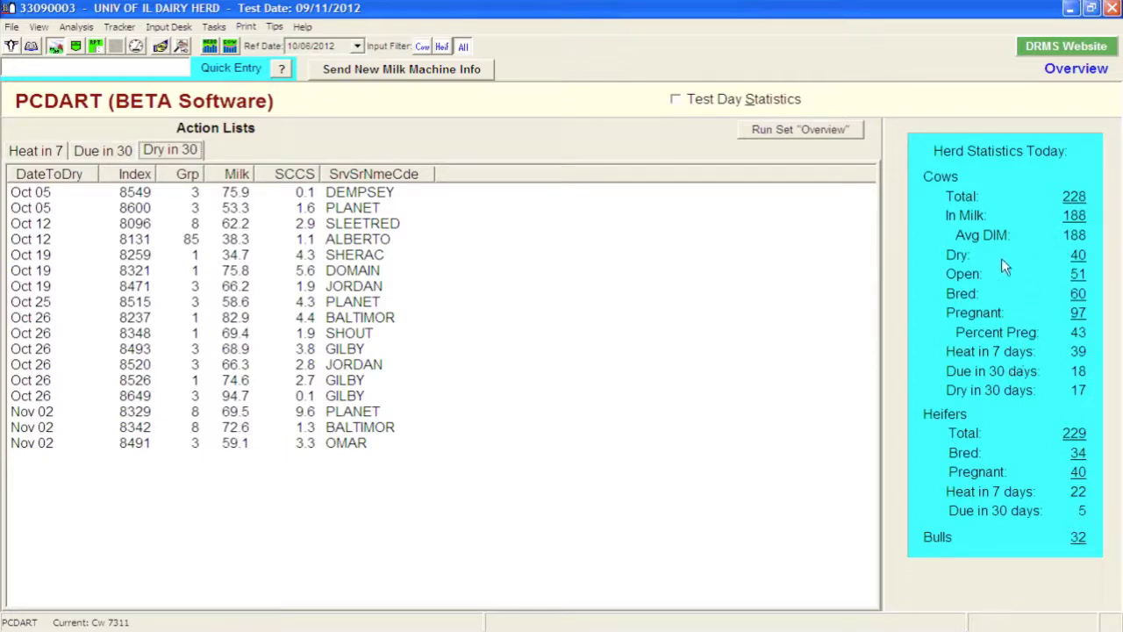
Show the test day statistics with the Somatic Cells, Reproduction and 365 Day Rolling Herd Avg groups expanded.
left_click(678, 102)
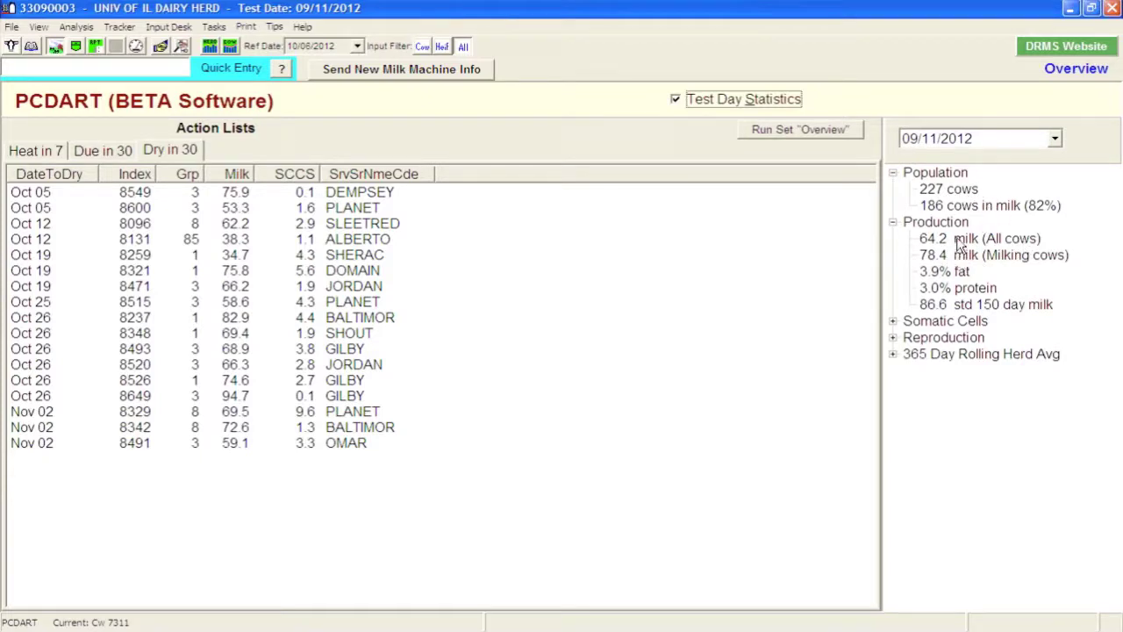
left_click(893, 322)
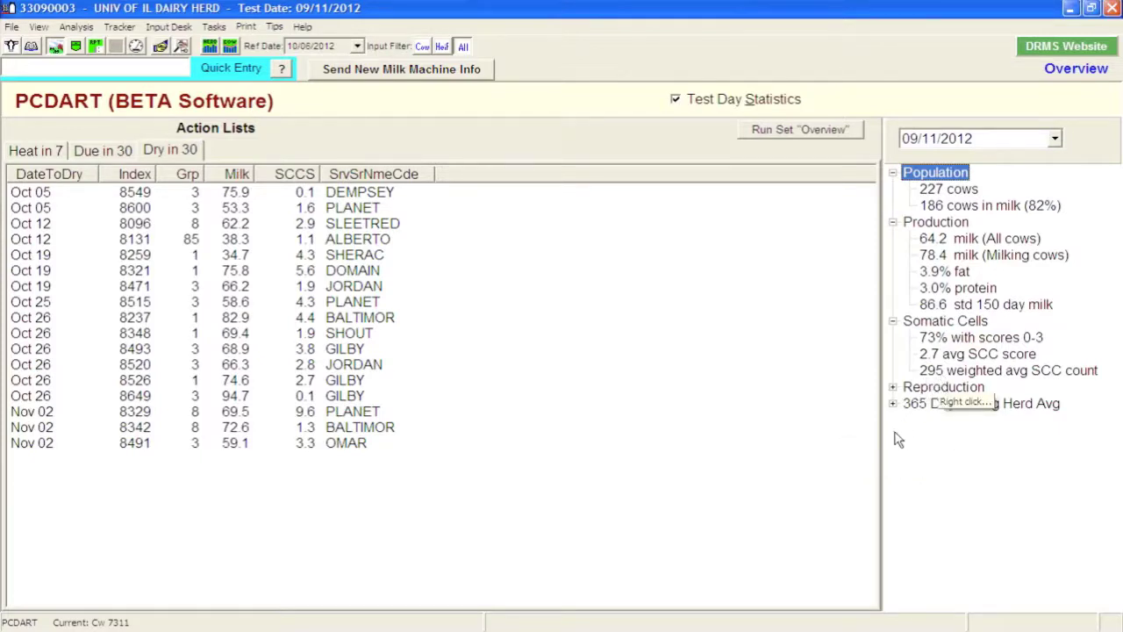
left_click(893, 387)
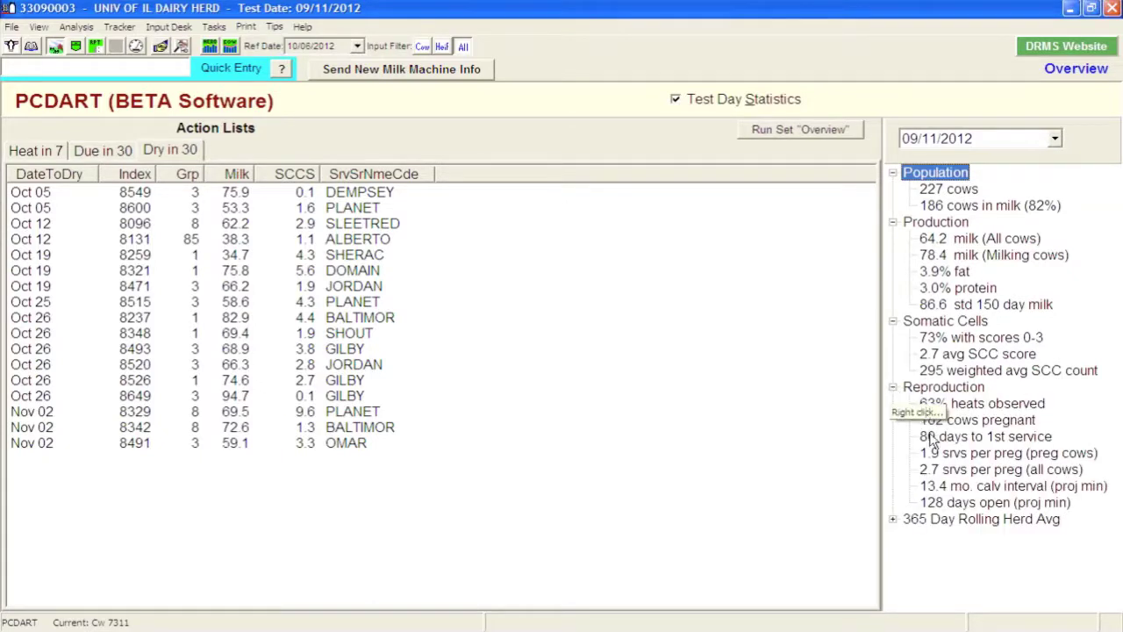
left_click(894, 519)
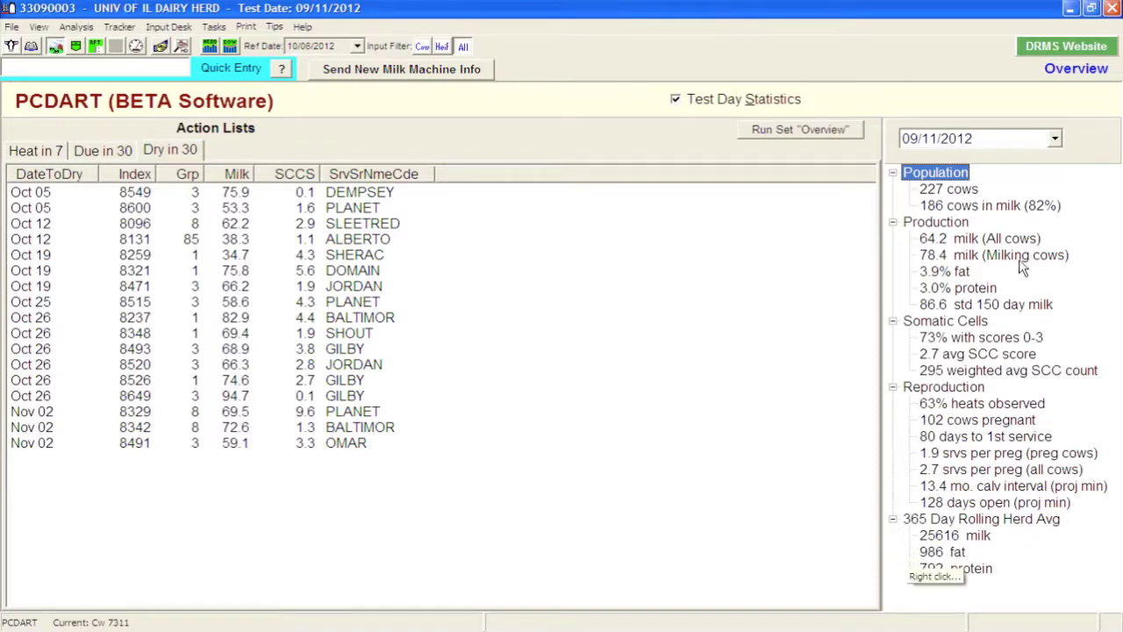
View the test day statistics for 09/13/2011 and for the oldest available test date, 09/24/1998.
left_click(1056, 140)
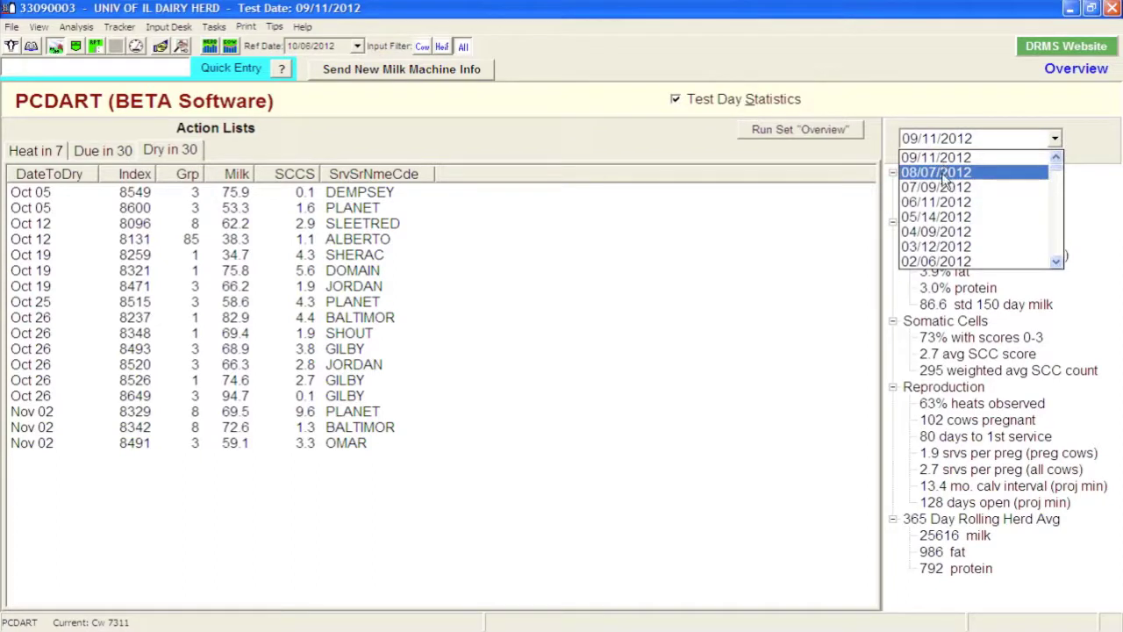
scroll(1060, 242, "down", 3)
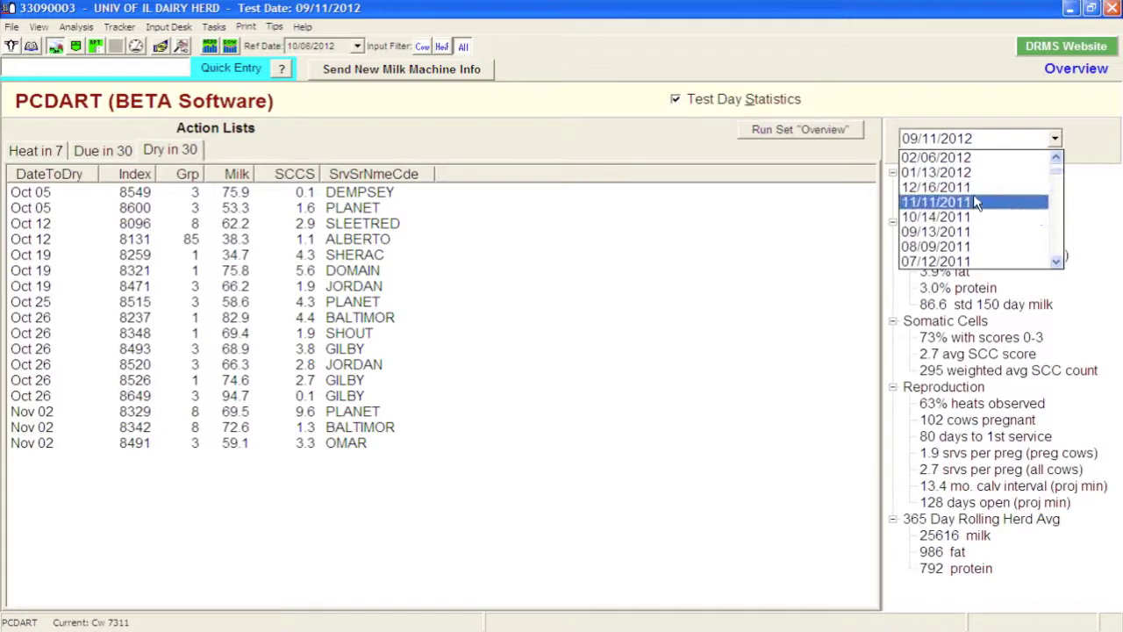
left_click(953, 234)
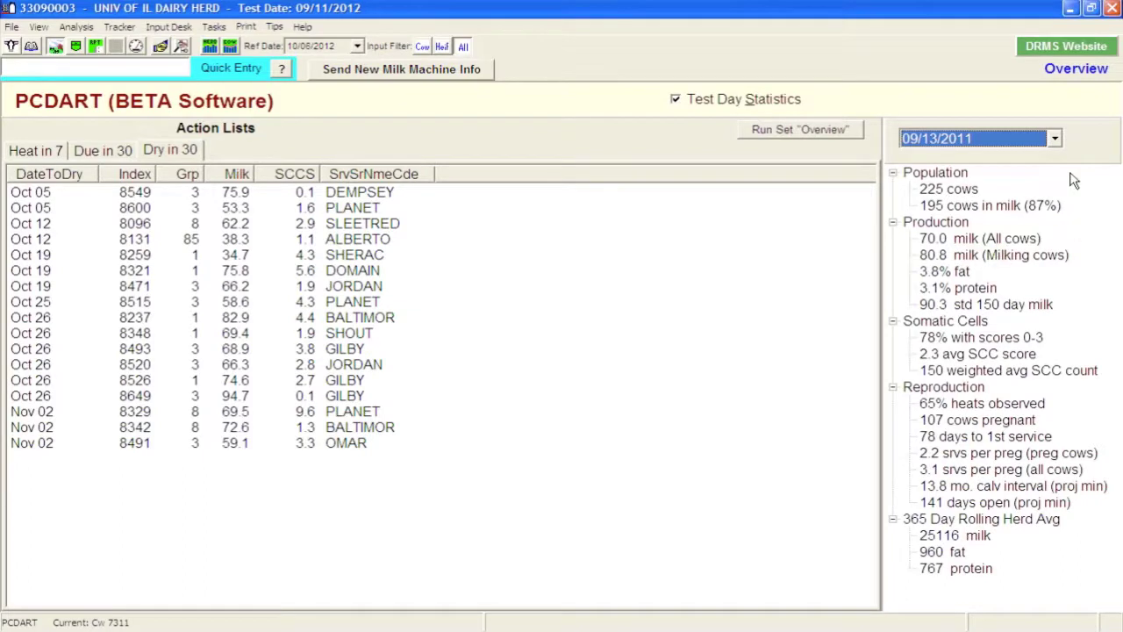
left_click(1055, 137)
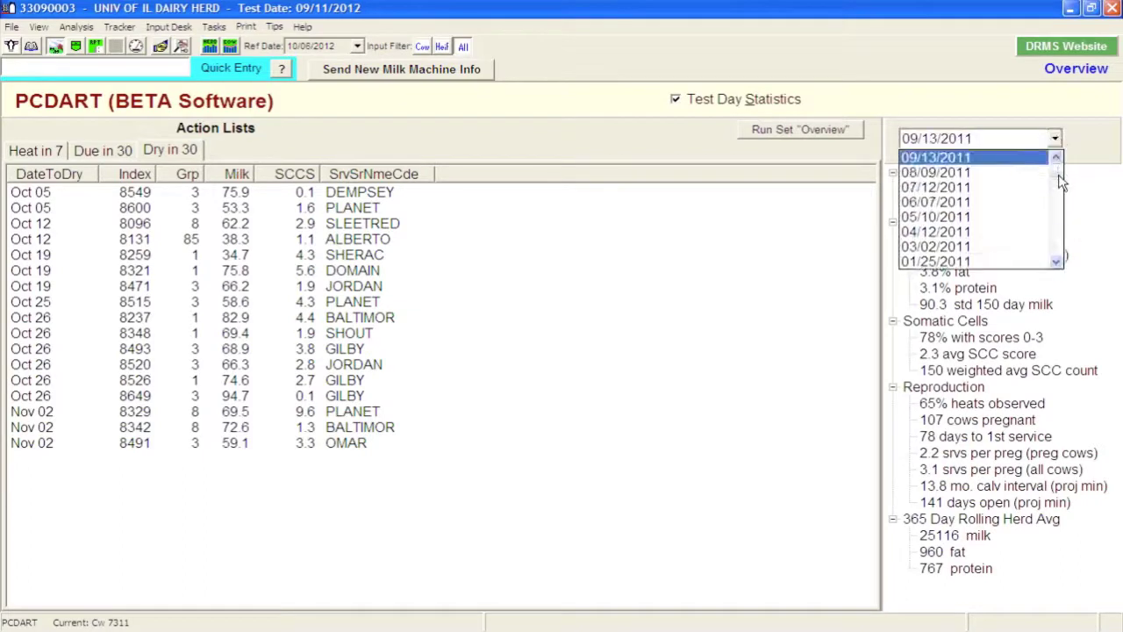
left_click_drag(1059, 177, 1058, 246)
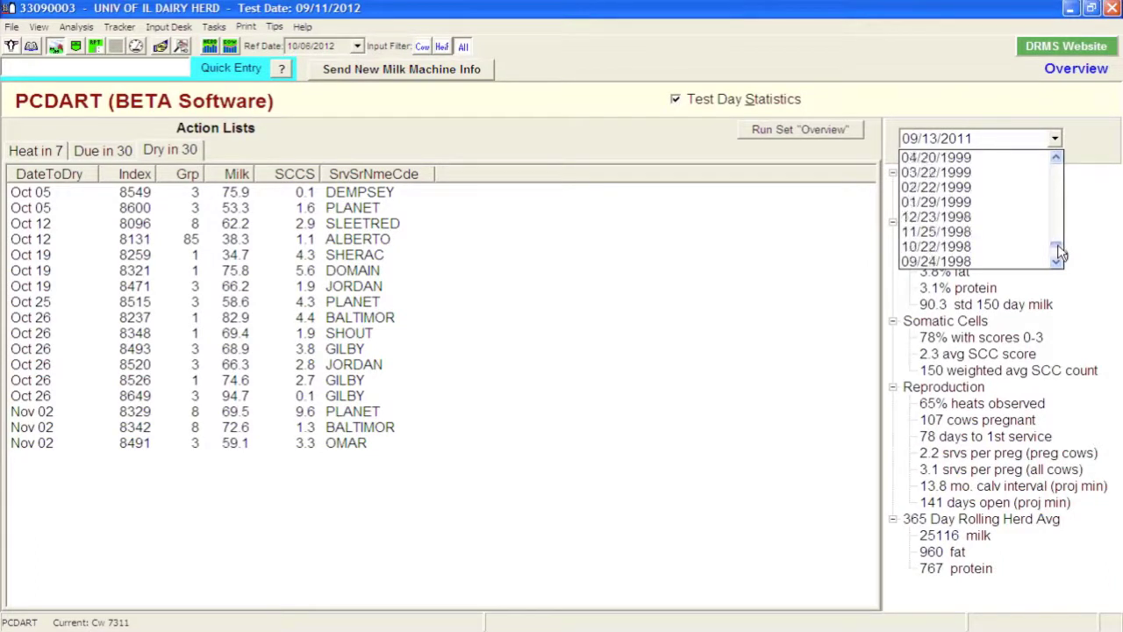
left_click(985, 264)
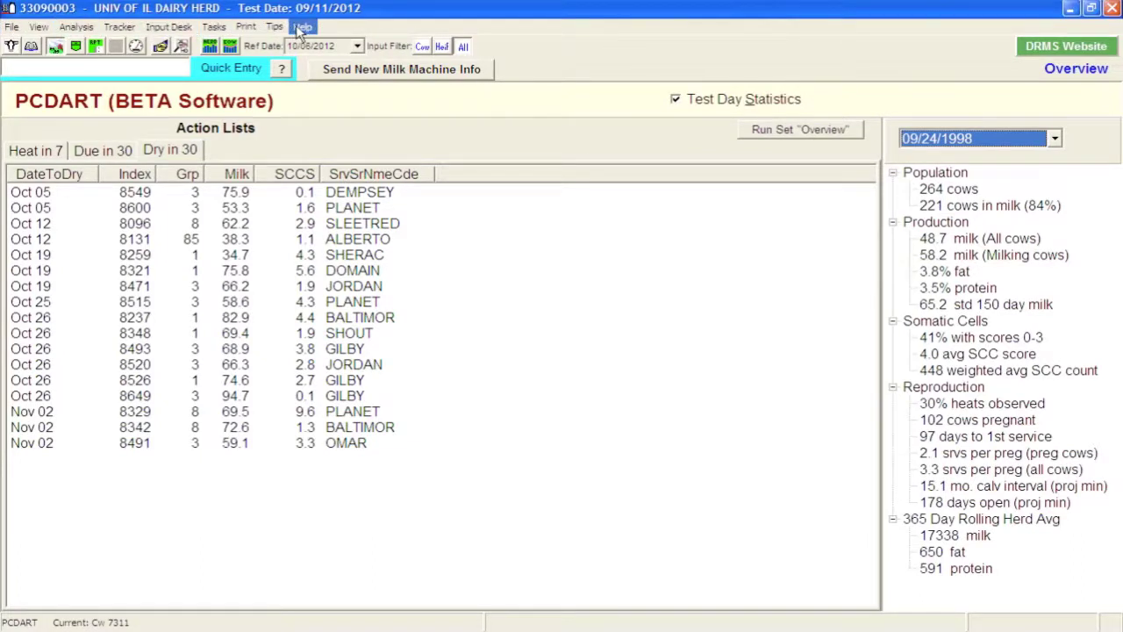
left_click(12, 27)
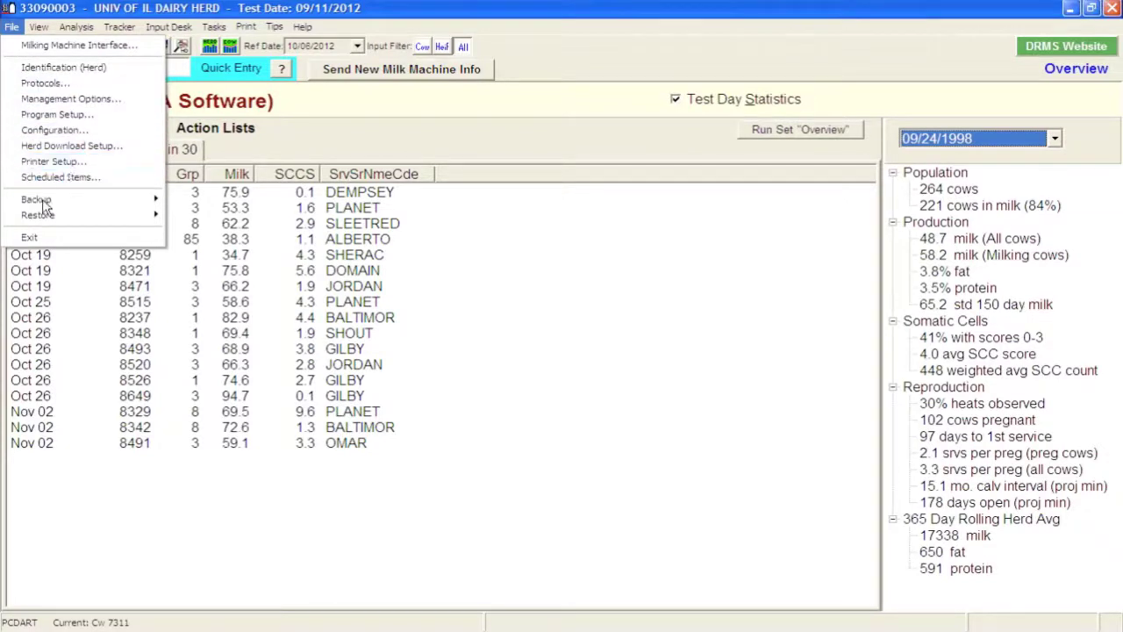
mouse_move(42, 204)
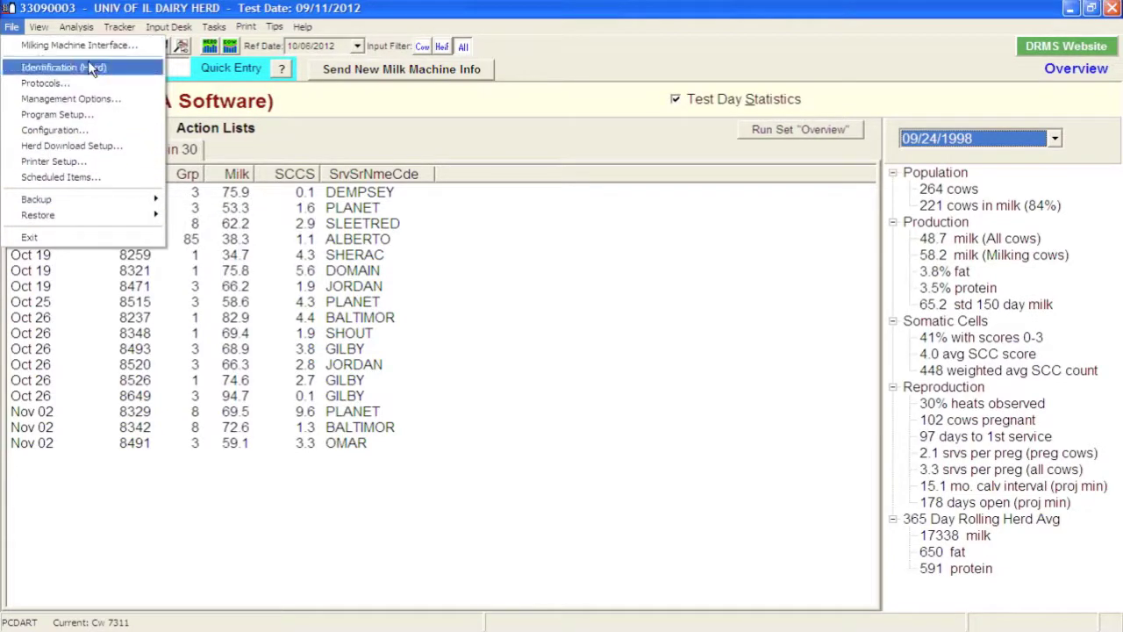
left_click(402, 112)
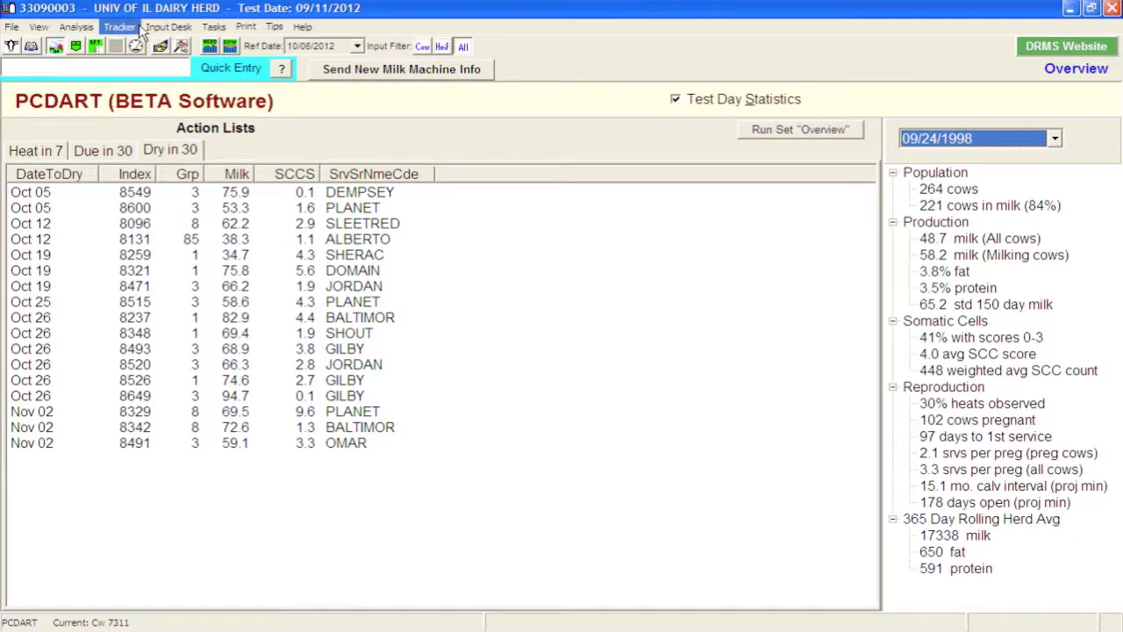
Open the individual cow page for cow 7311, move its window fully into view and show the general information.
left_click(12, 49)
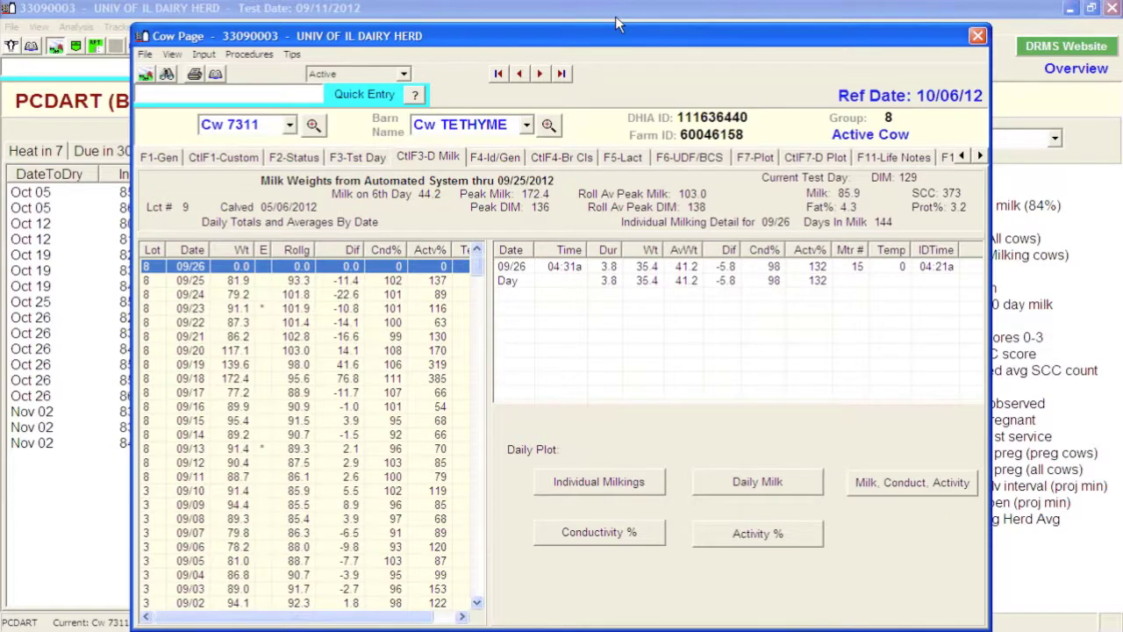
left_click_drag(618, 25, 614, 5)
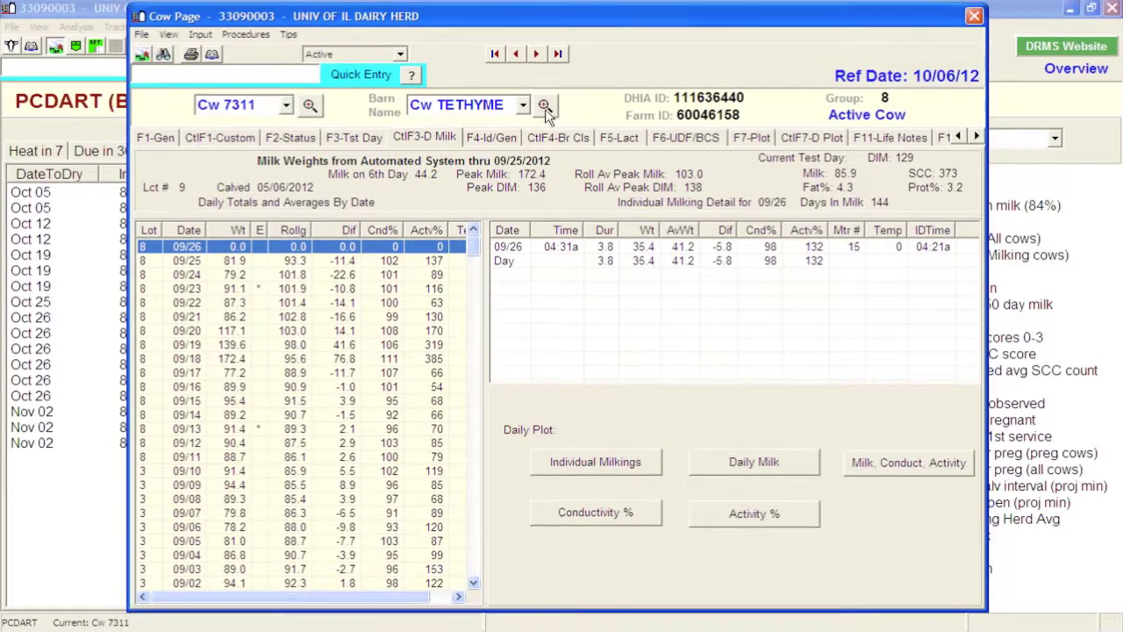
left_click(161, 143)
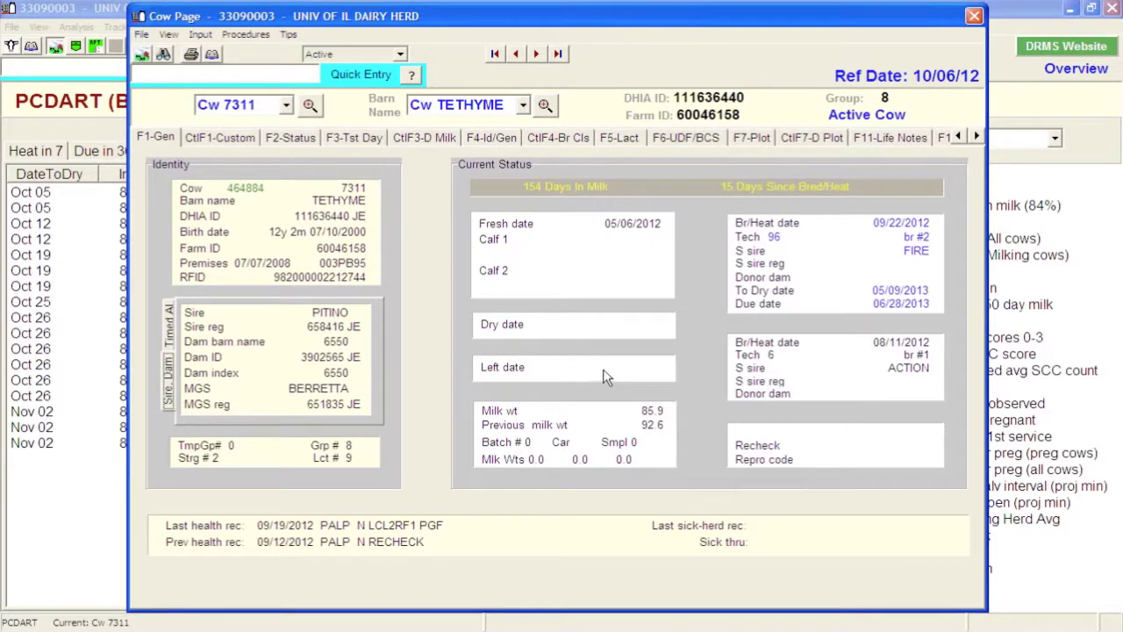
Examine cow 7311's status history from the current lactation back to the earliest breeding record and return to the newest events.
left_click(291, 138)
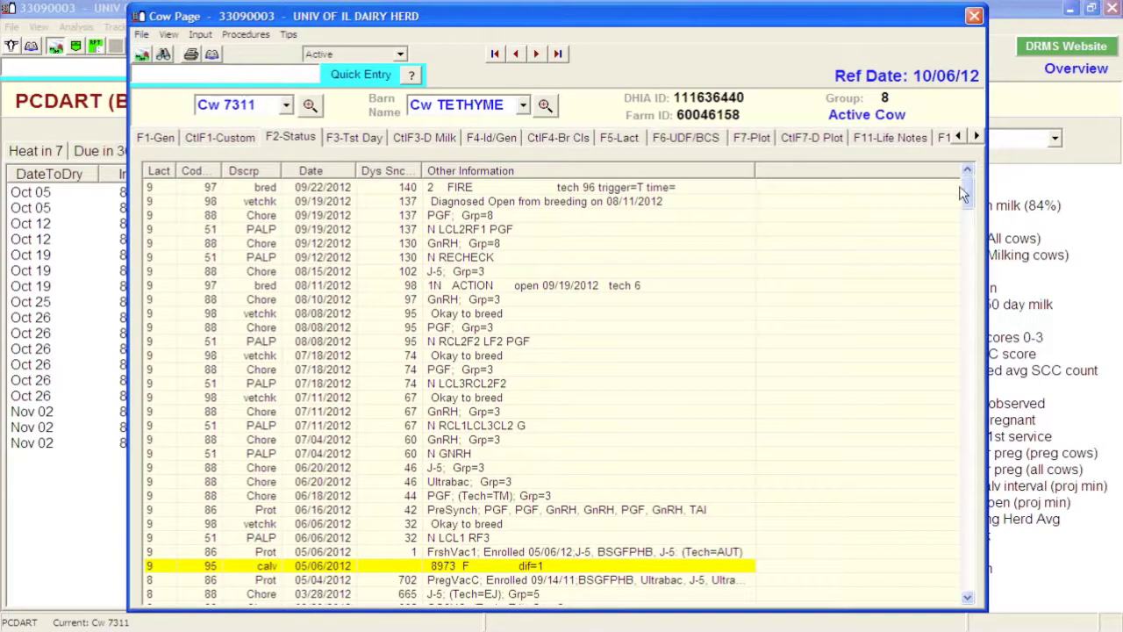
scroll(968, 202, "down", 1)
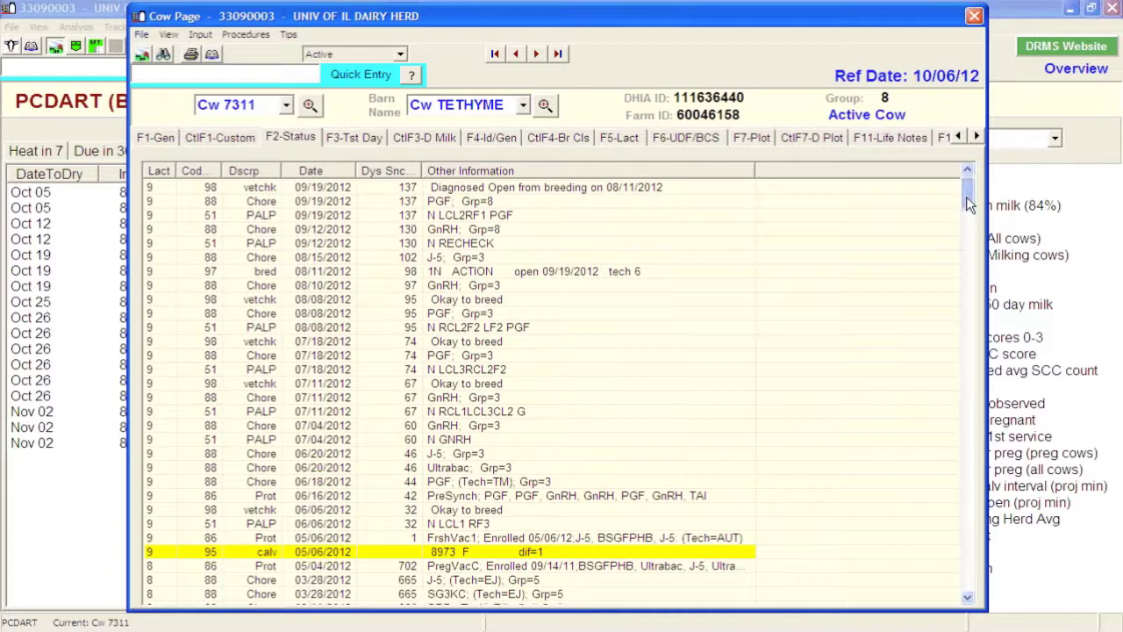
left_click_drag(969, 202, 989, 581)
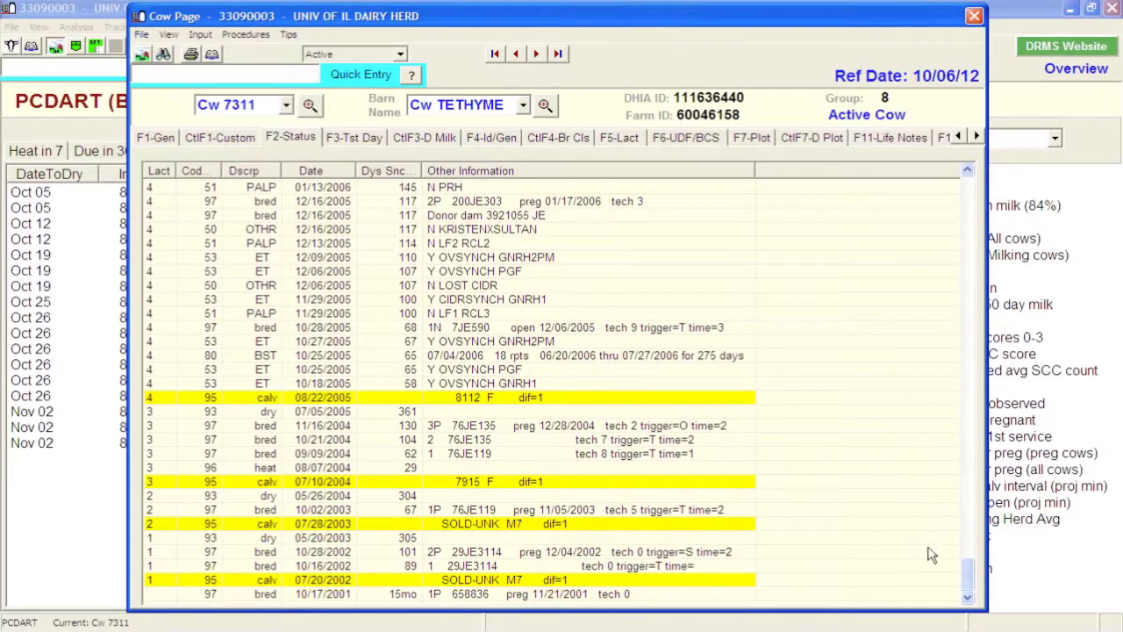
left_click_drag(972, 588, 961, 424)
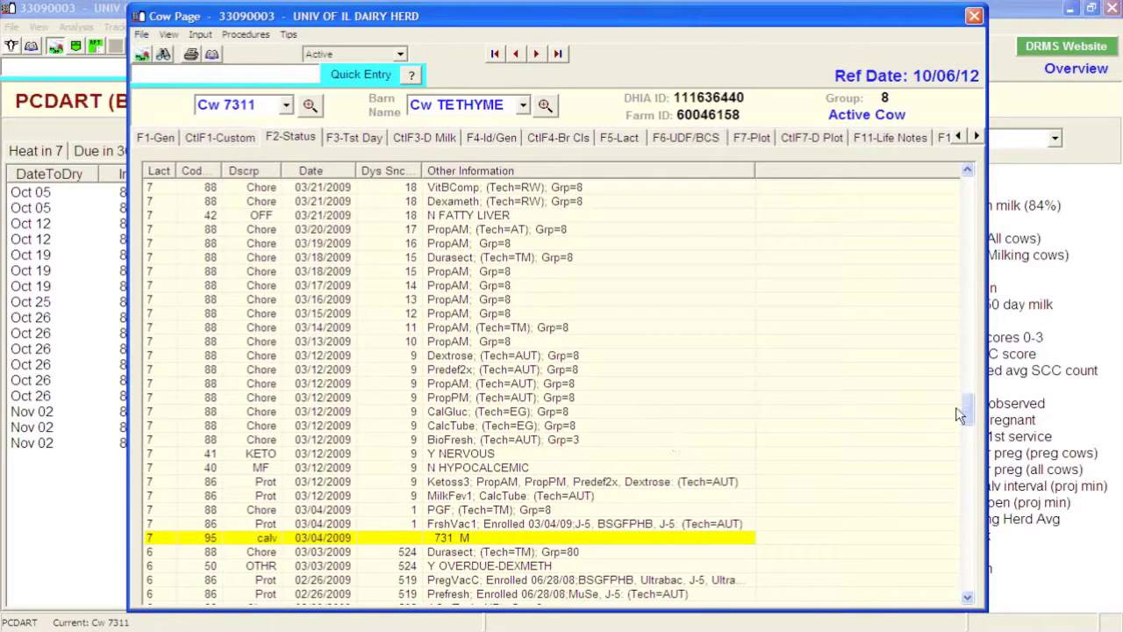
left_click_drag(966, 409, 970, 192)
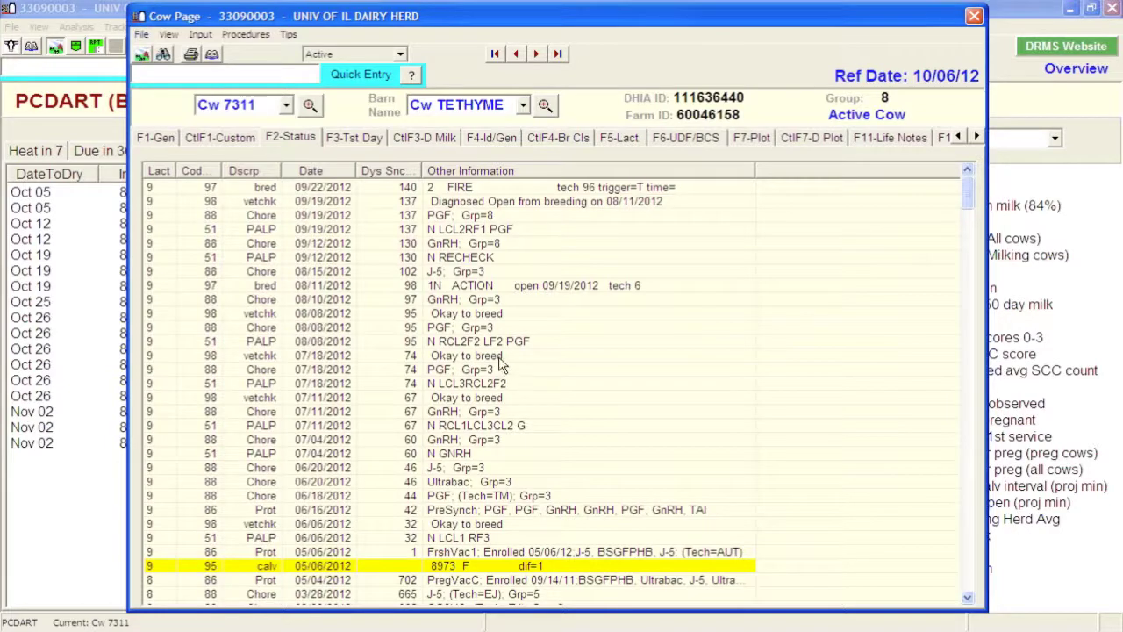
Examine cow 7311's test day data for the current lactation and for previous lactations through the most recent one.
left_click(349, 141)
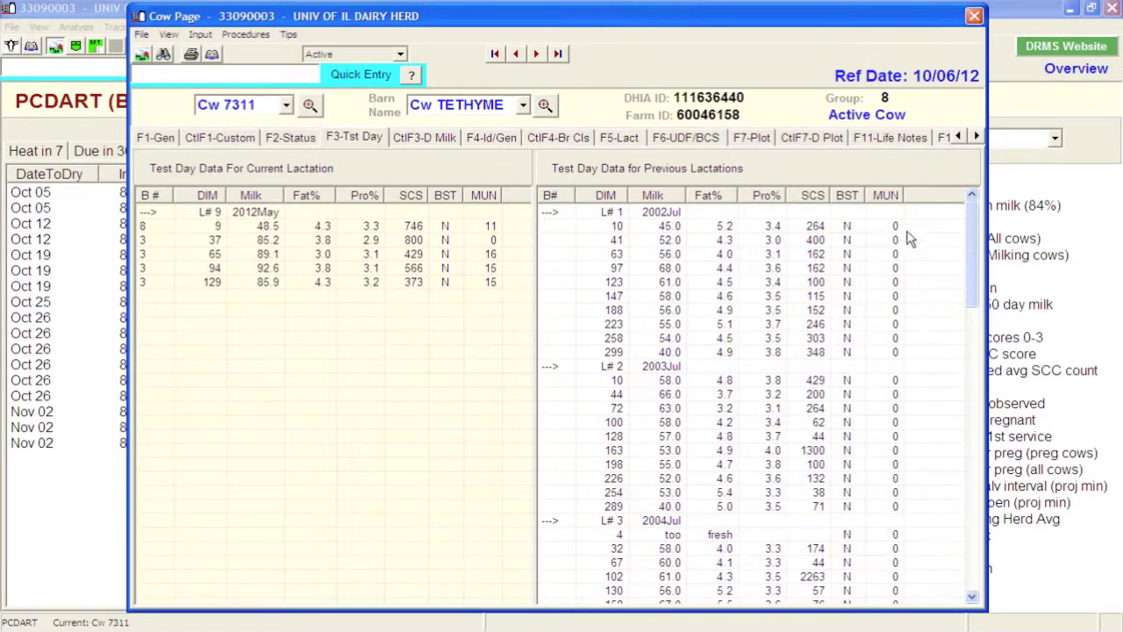
left_click_drag(974, 279, 970, 391)
scroll(968, 388, "down", 4)
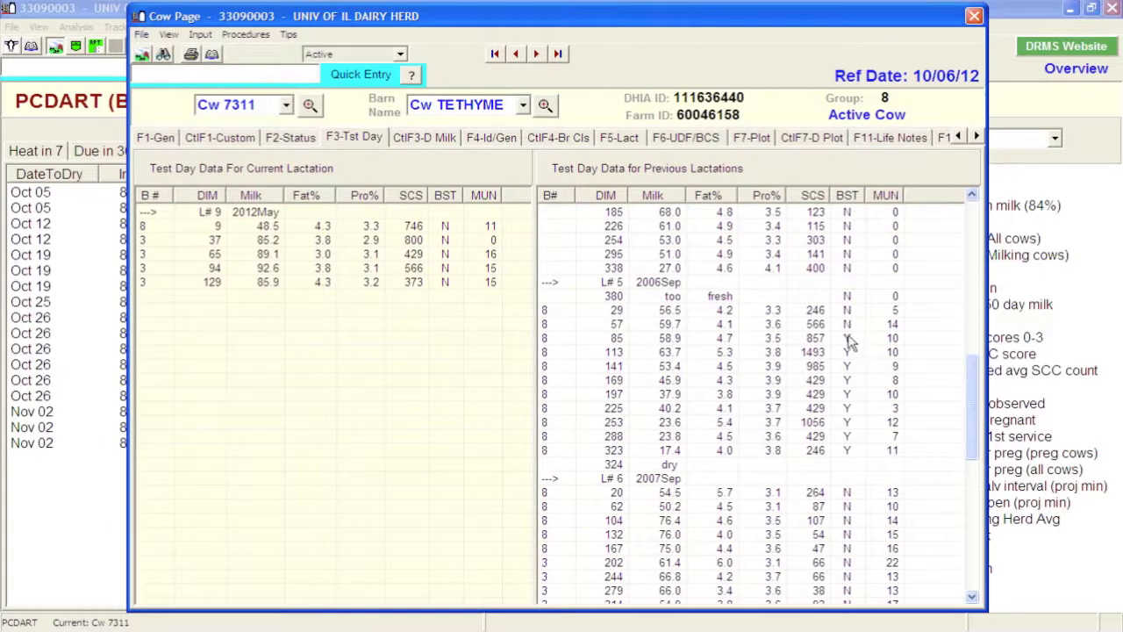
left_click_drag(978, 437, 979, 465)
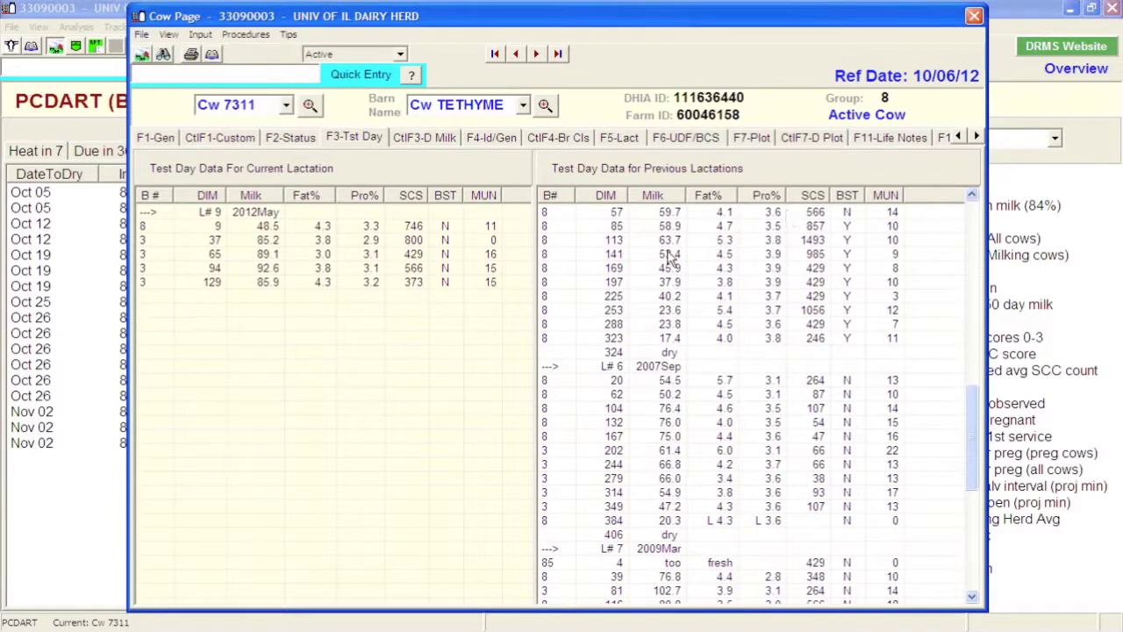
left_click_drag(975, 423, 969, 534)
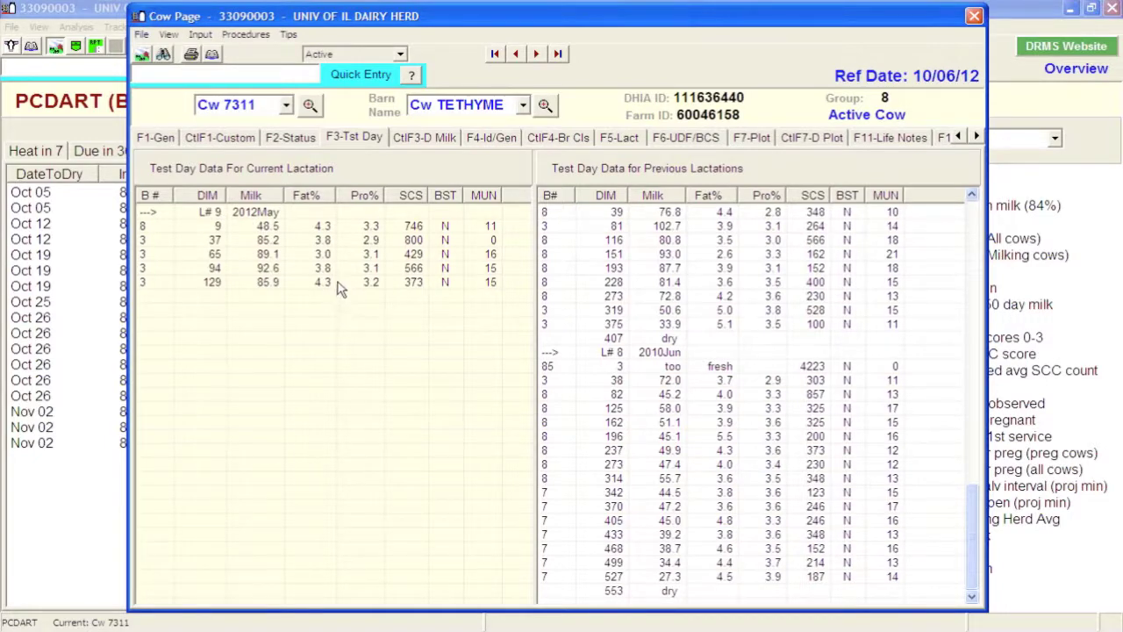
Review cow 7311's daily milk weights from the automated system back through June.
left_click(425, 139)
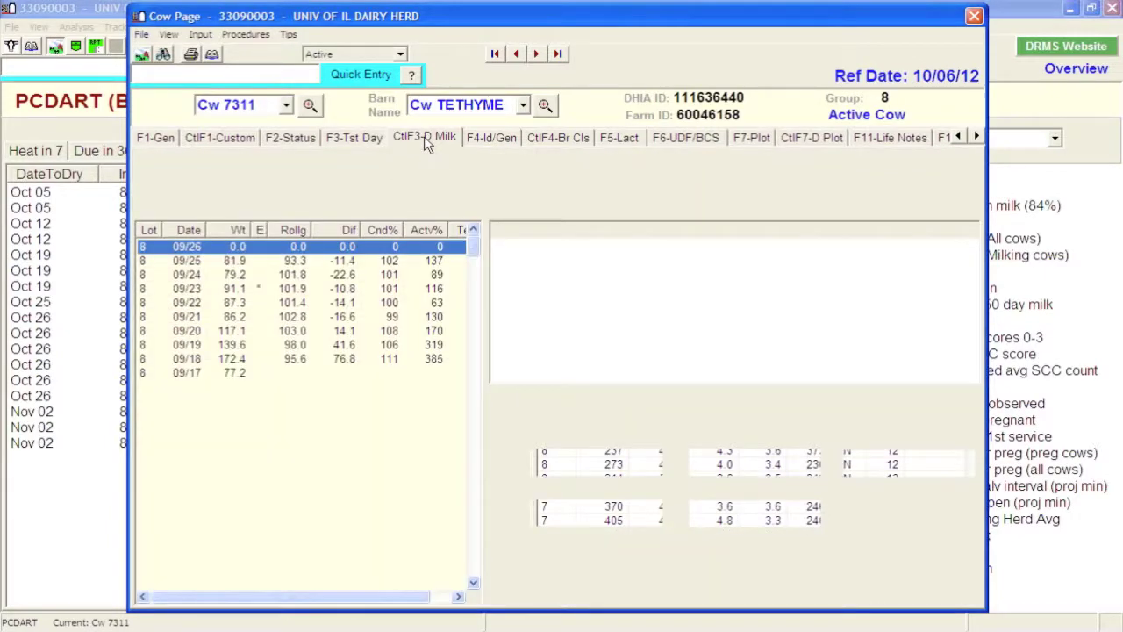
left_click_drag(475, 250, 475, 281)
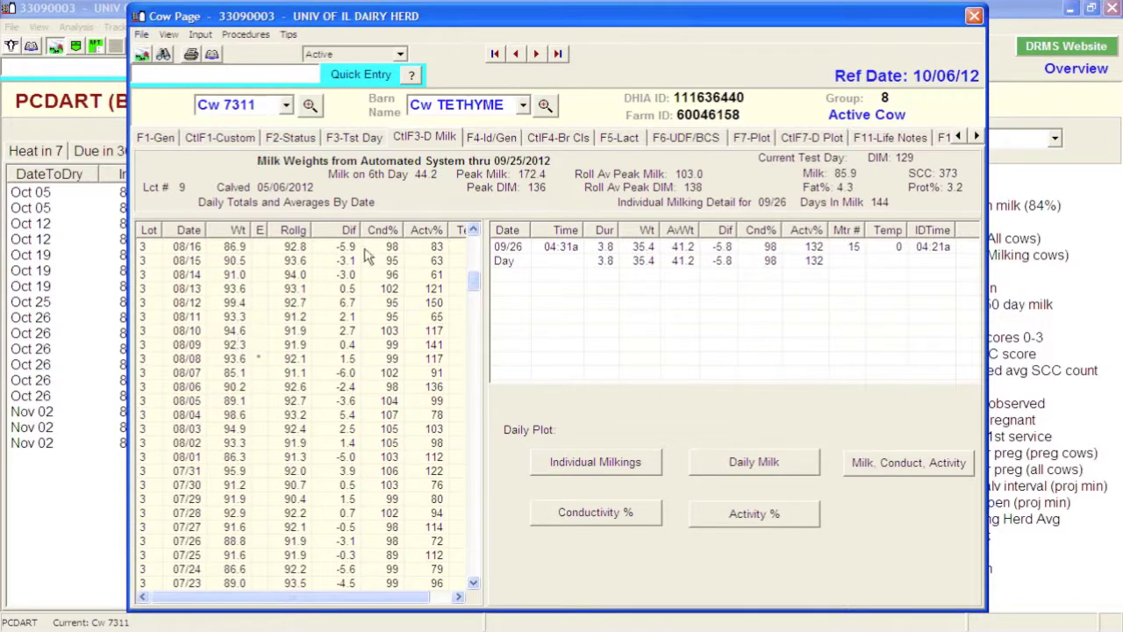
left_click_drag(473, 282, 484, 313)
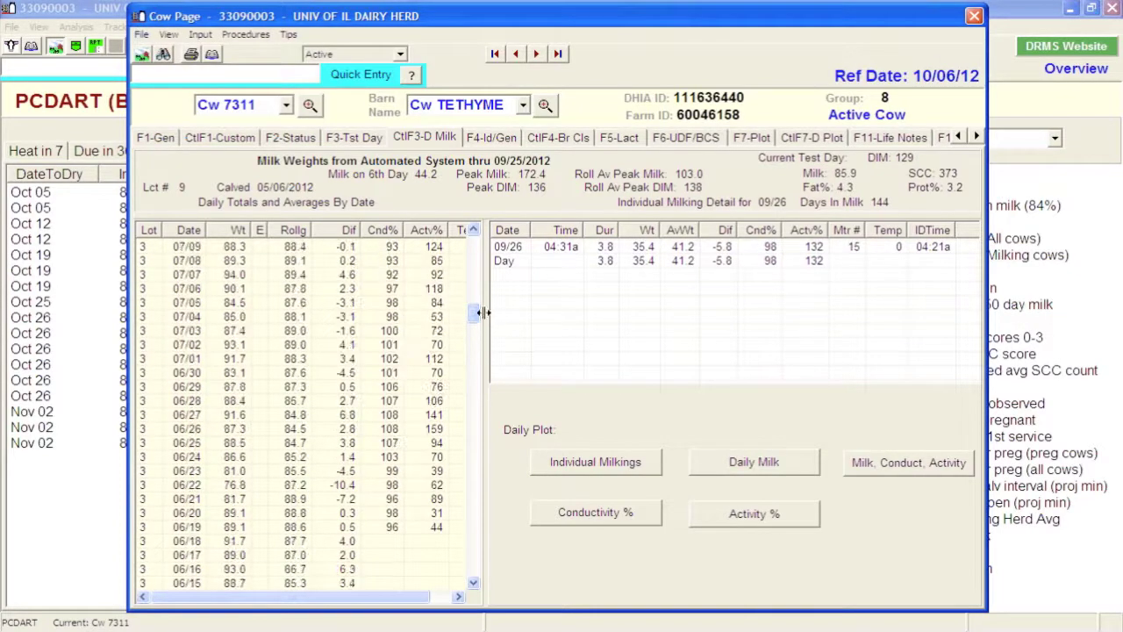
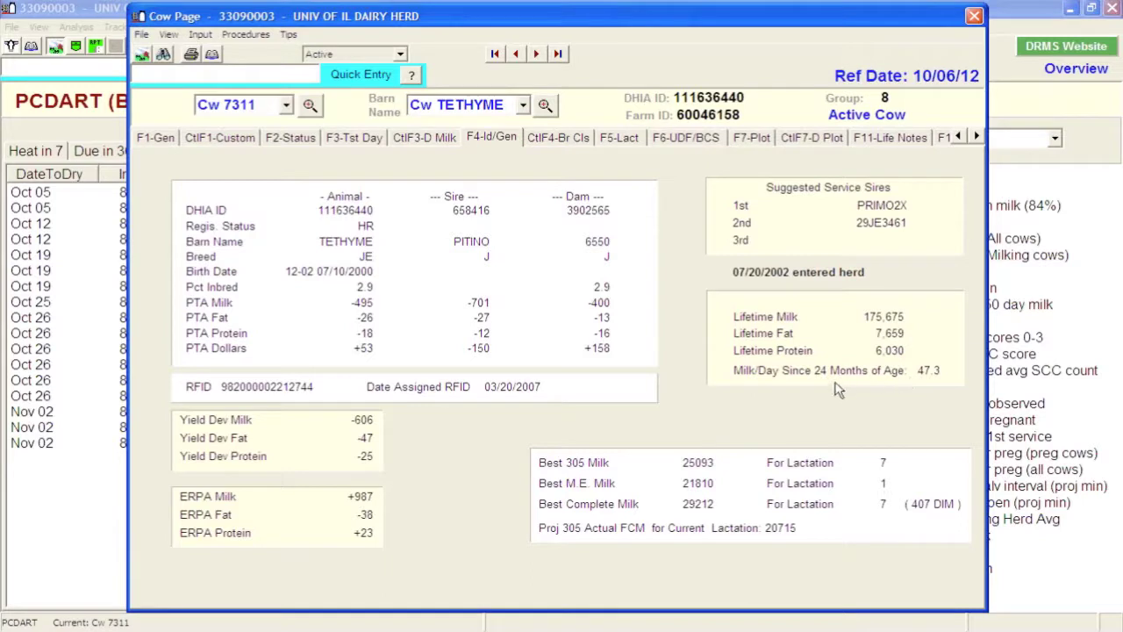
Switch the cow page to cow 6993 and show its breed classification record.
left_click(285, 106)
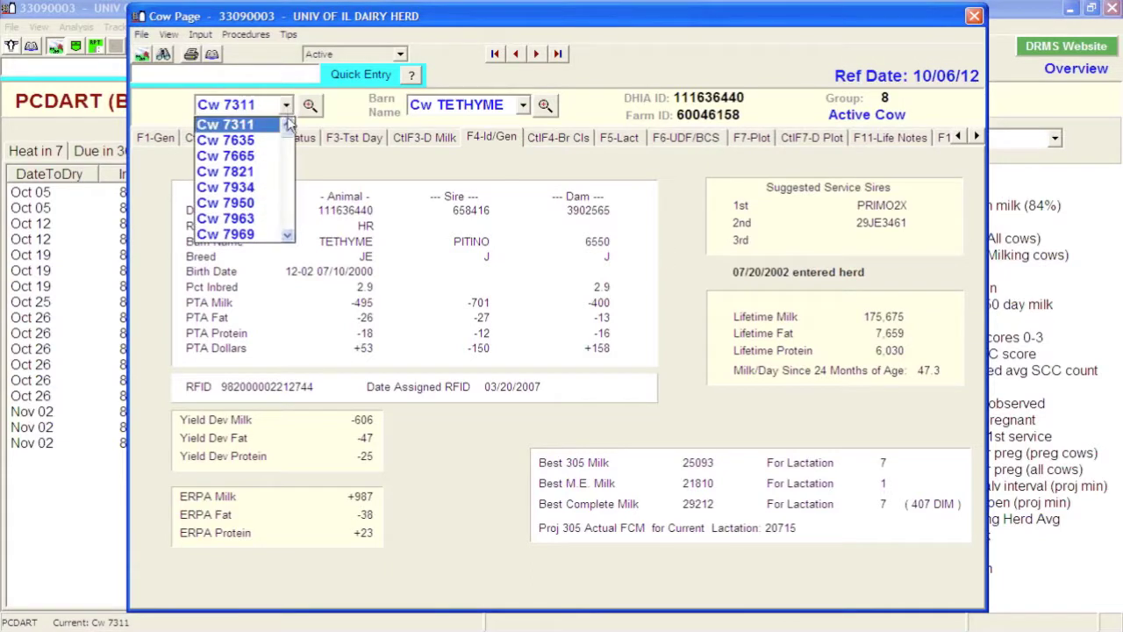
left_click(287, 125)
left_click(263, 125)
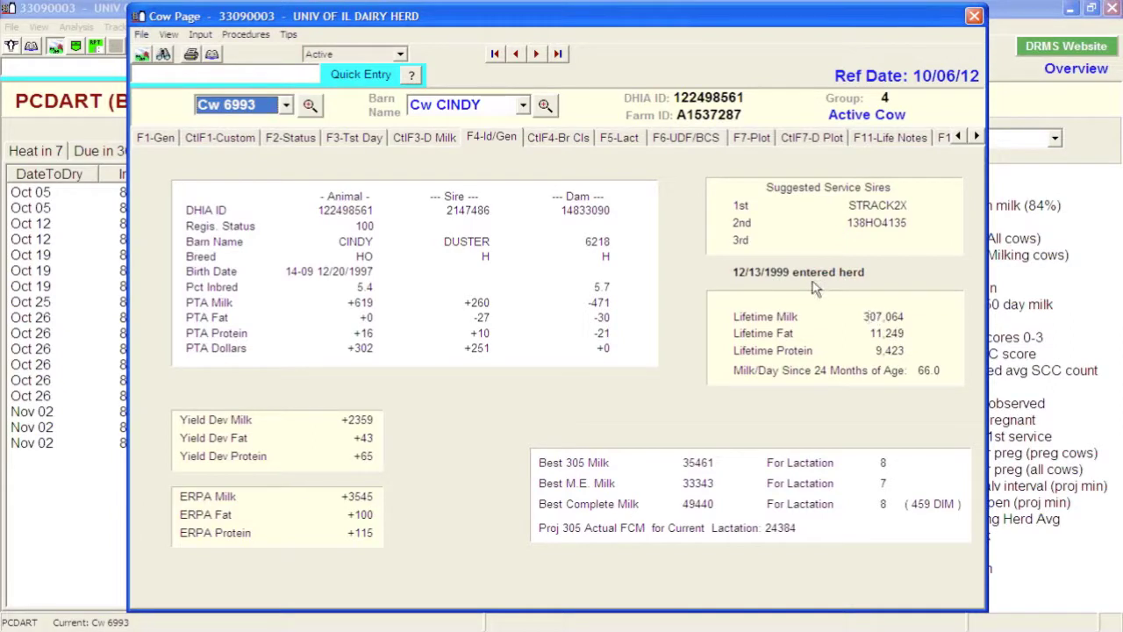
left_click(553, 140)
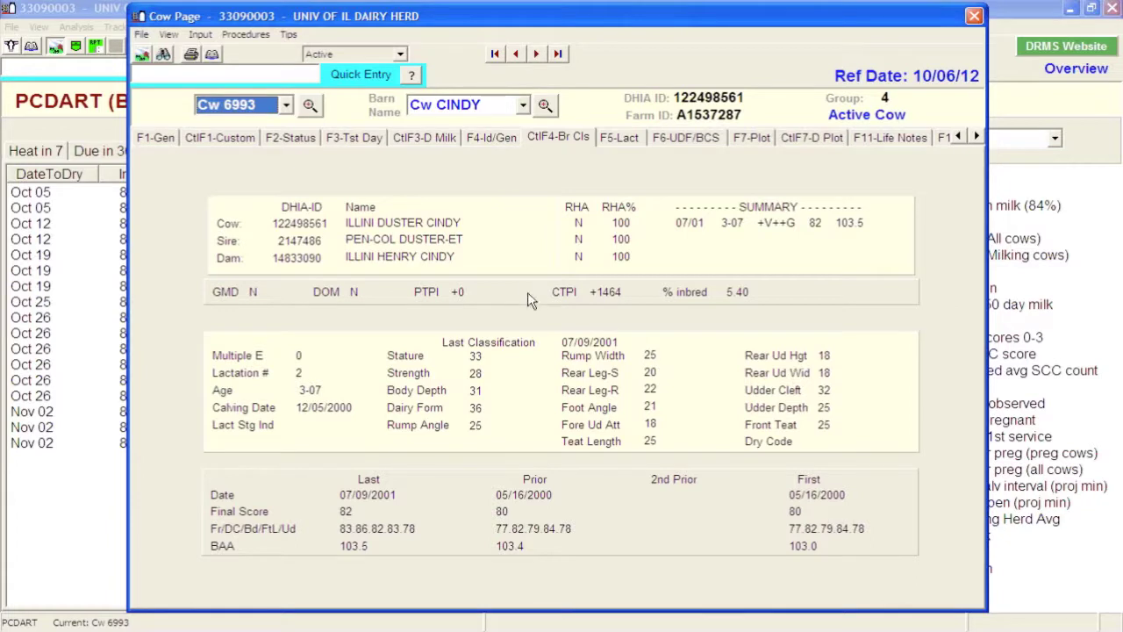
Switch the cow page to cow 7311 and review its breed classification and lactation records.
left_click(286, 106)
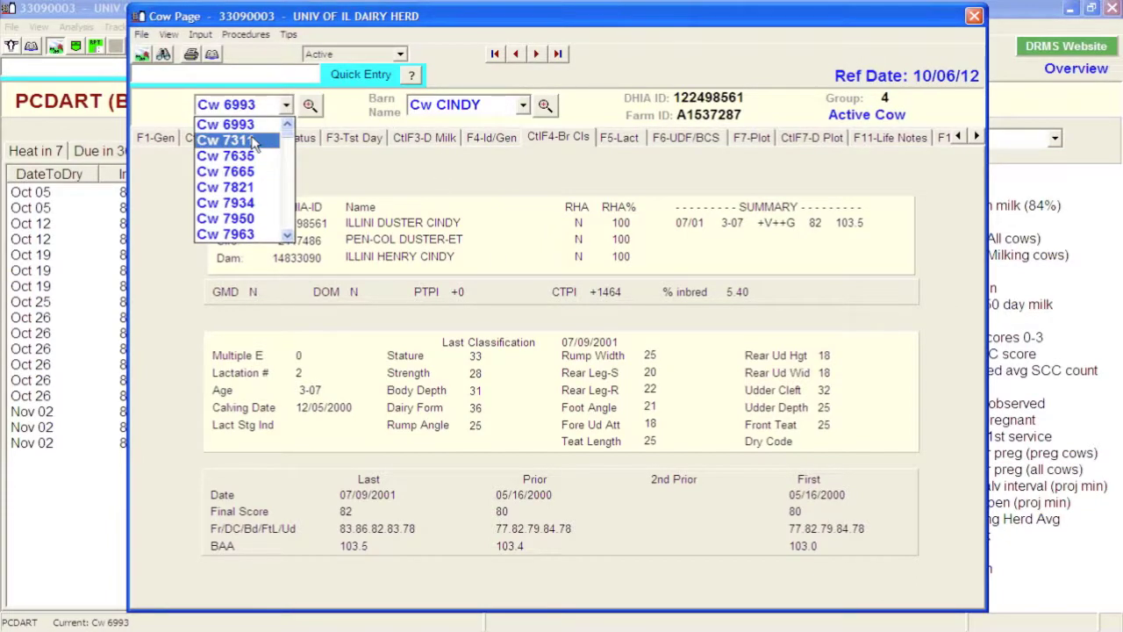
left_click(253, 143)
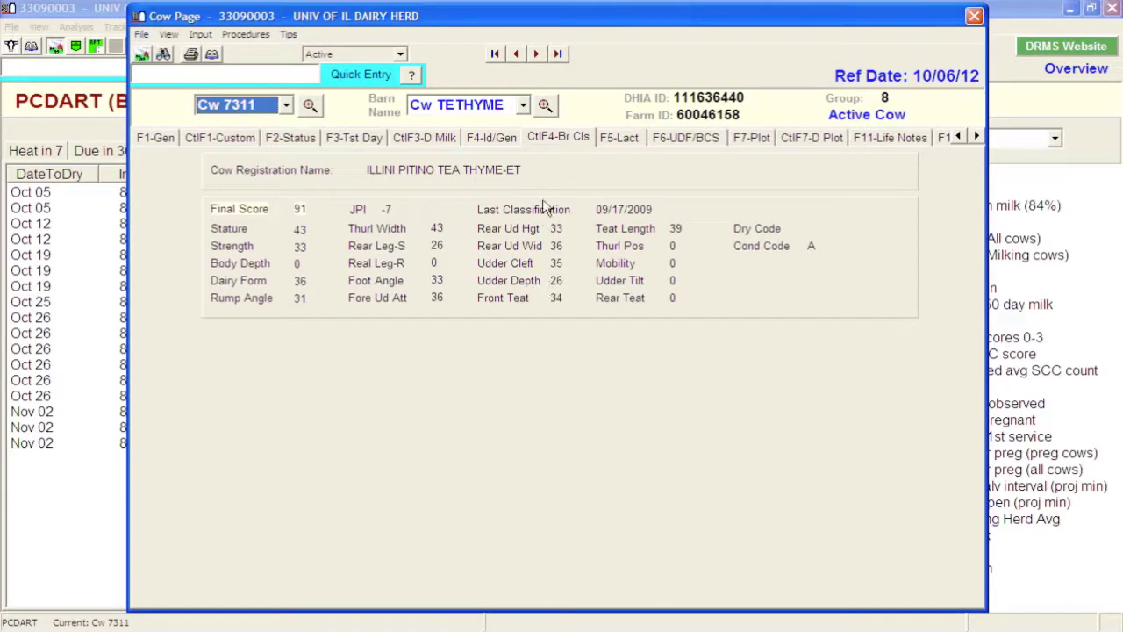
left_click(621, 140)
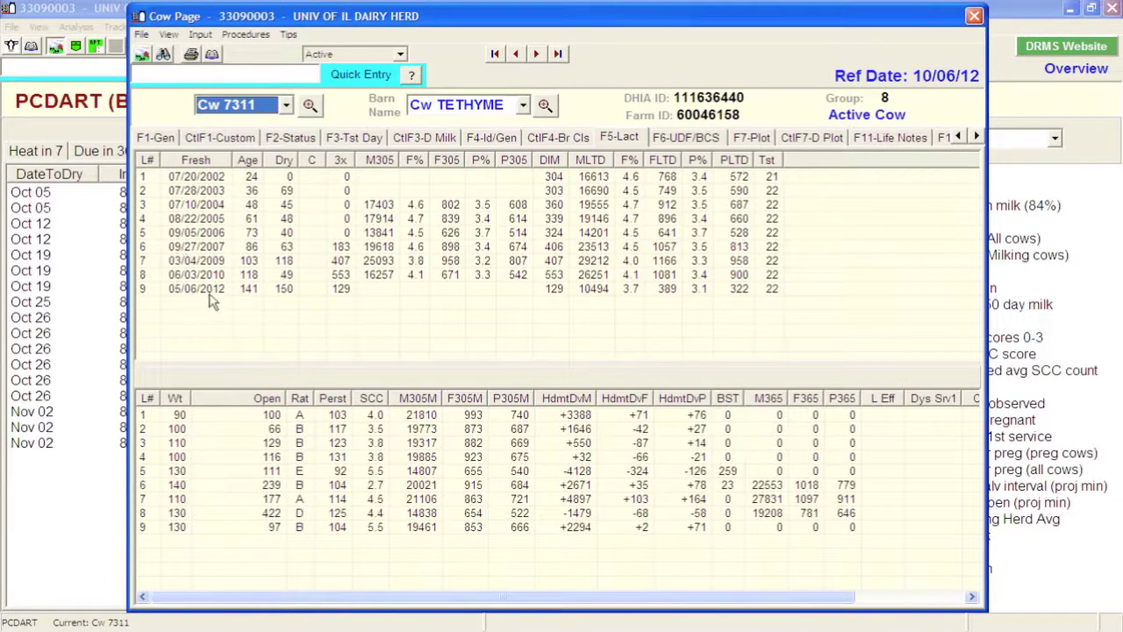
Switch the cow page to cow 6993 and review its lactation records, user defined fields and group movements.
left_click(286, 105)
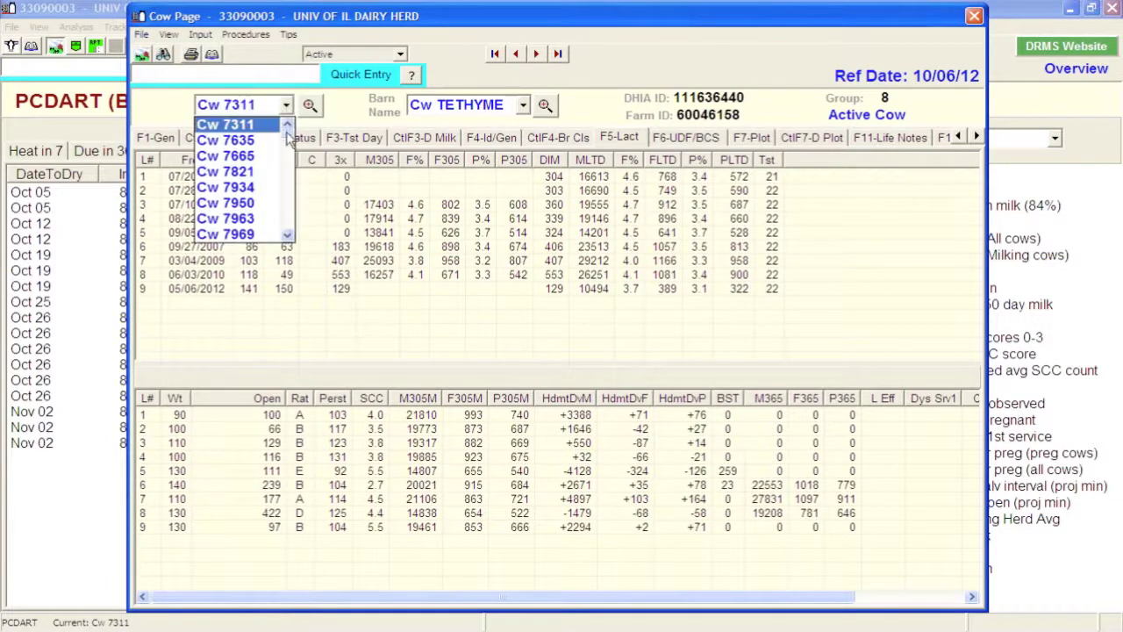
left_click(287, 123)
left_click(230, 117)
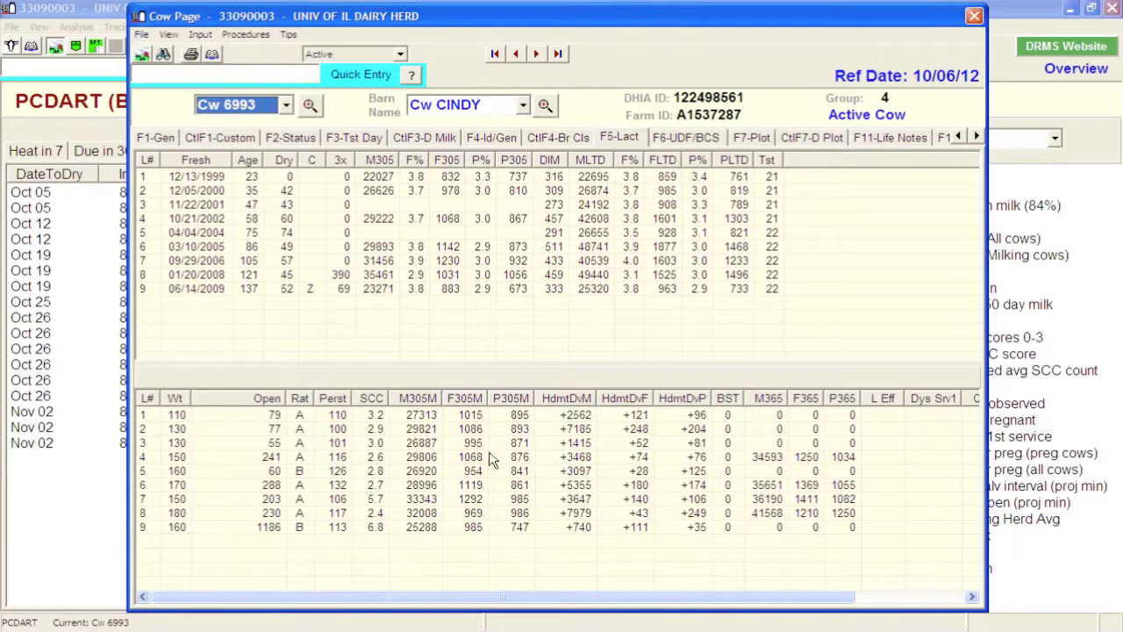
left_click(681, 140)
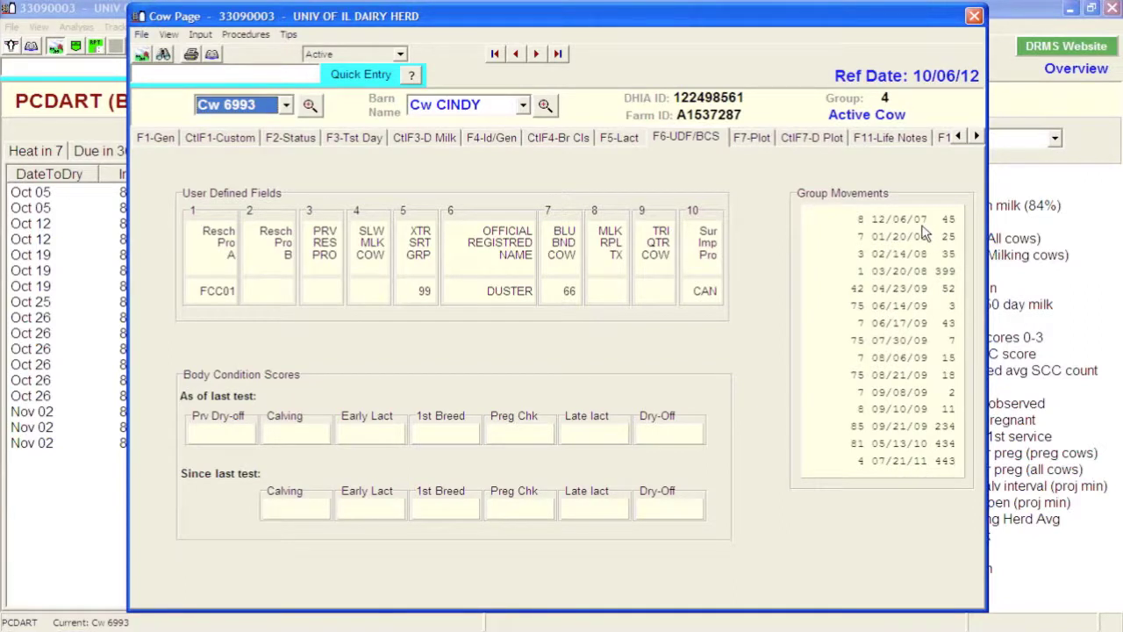
Examine the current lactation production plots of cow 6993 and cow 7311.
left_click(752, 143)
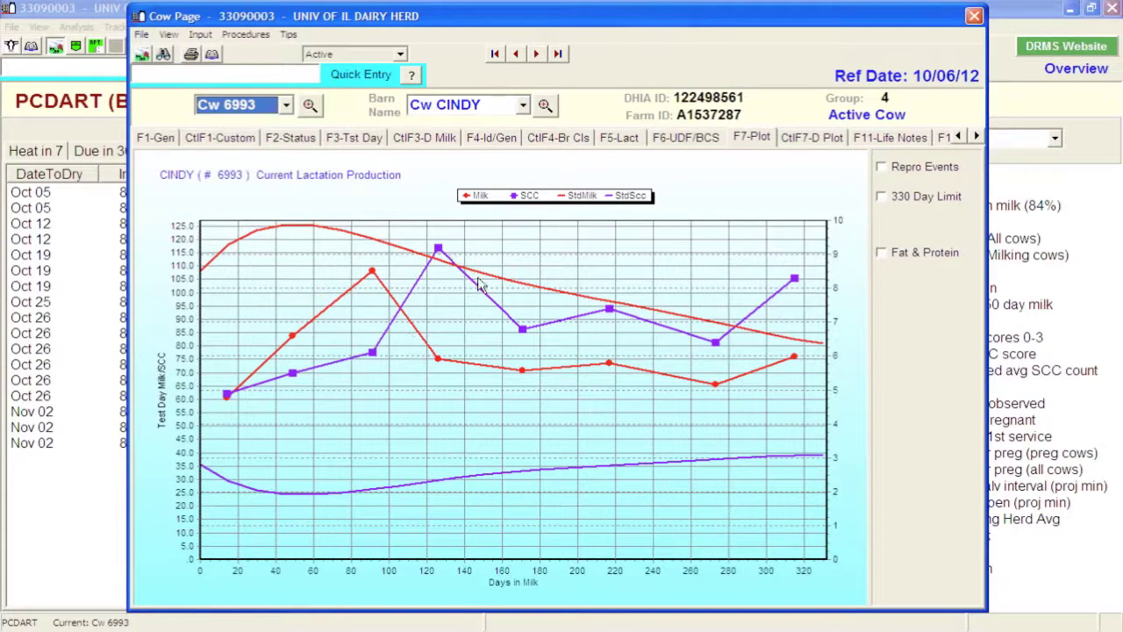
left_click(285, 106)
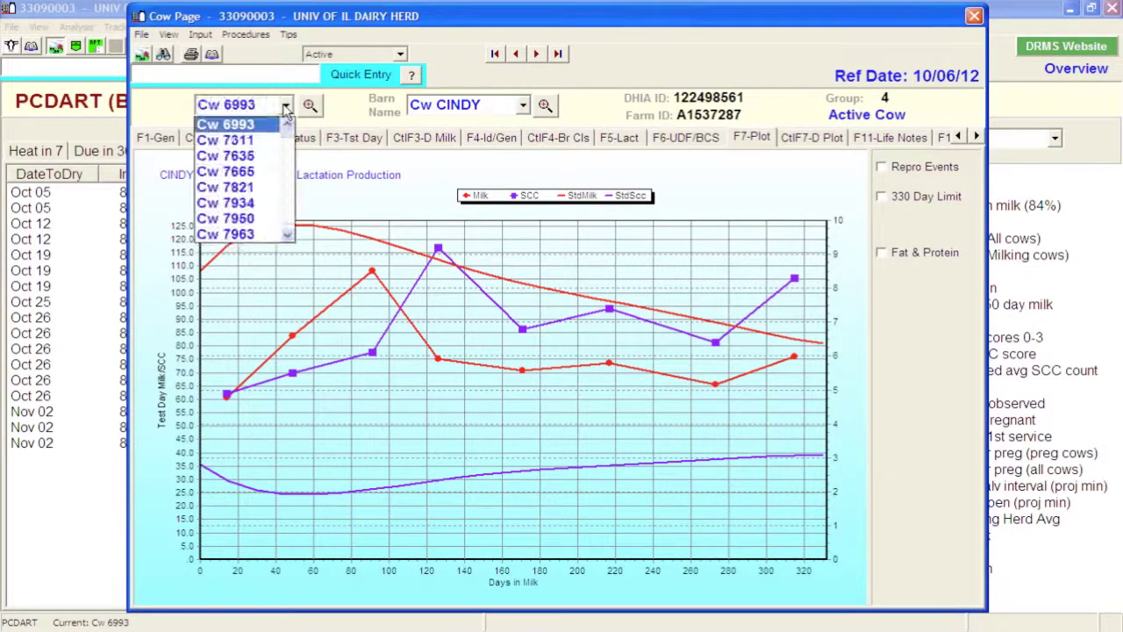
left_click(253, 141)
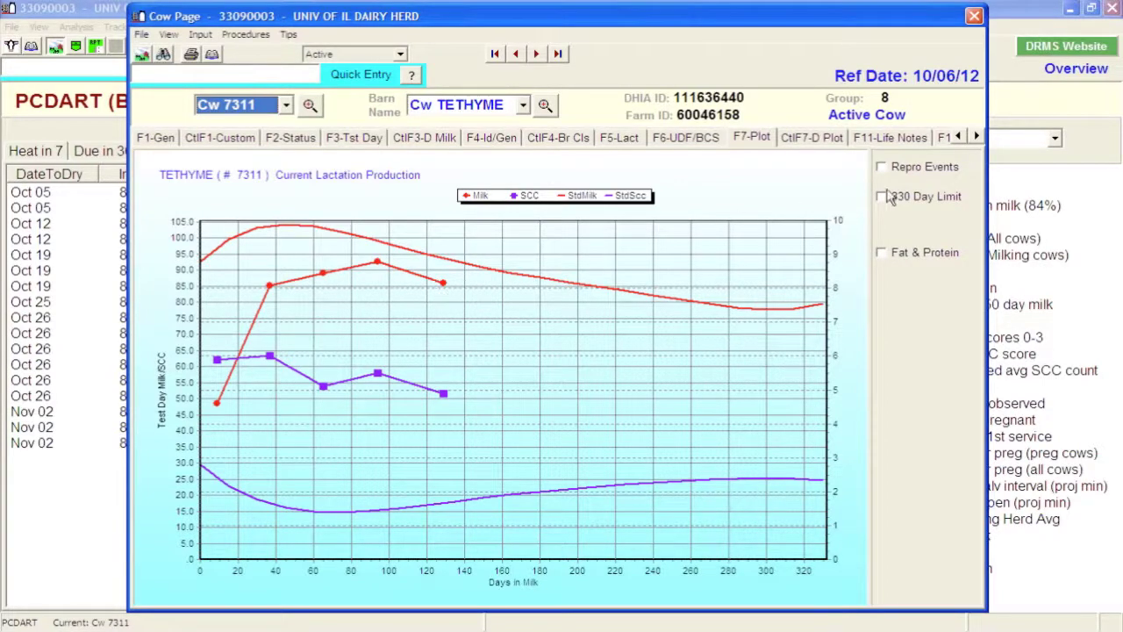
View cow 7311's fat and protein plot, and return to the milk and SCC plot with repro events shown.
left_click(888, 255)
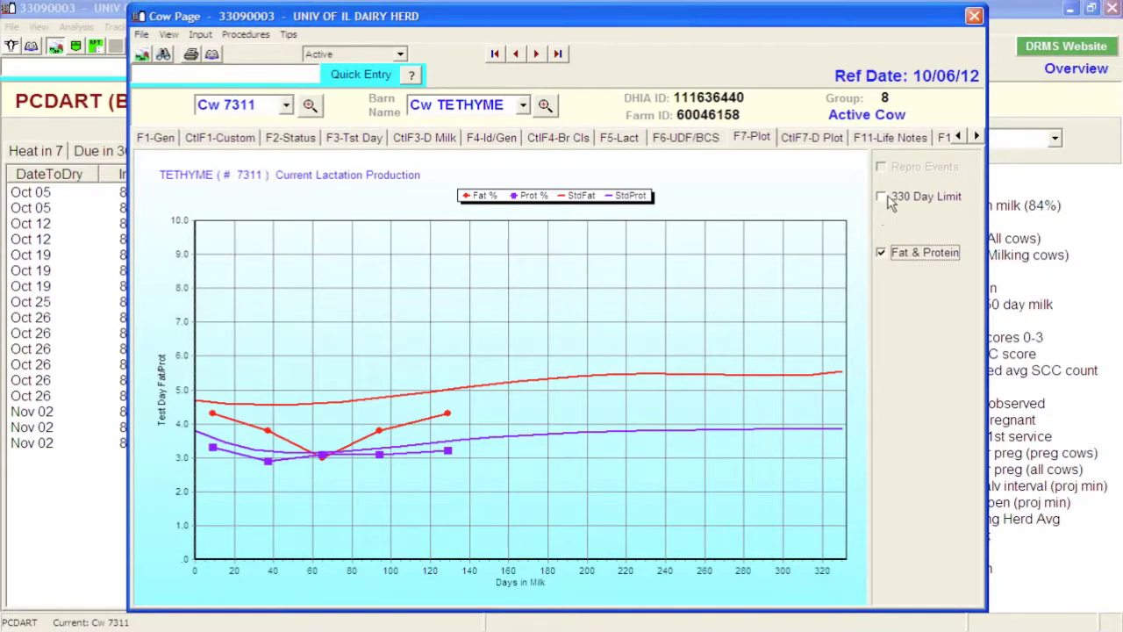
left_click(881, 253)
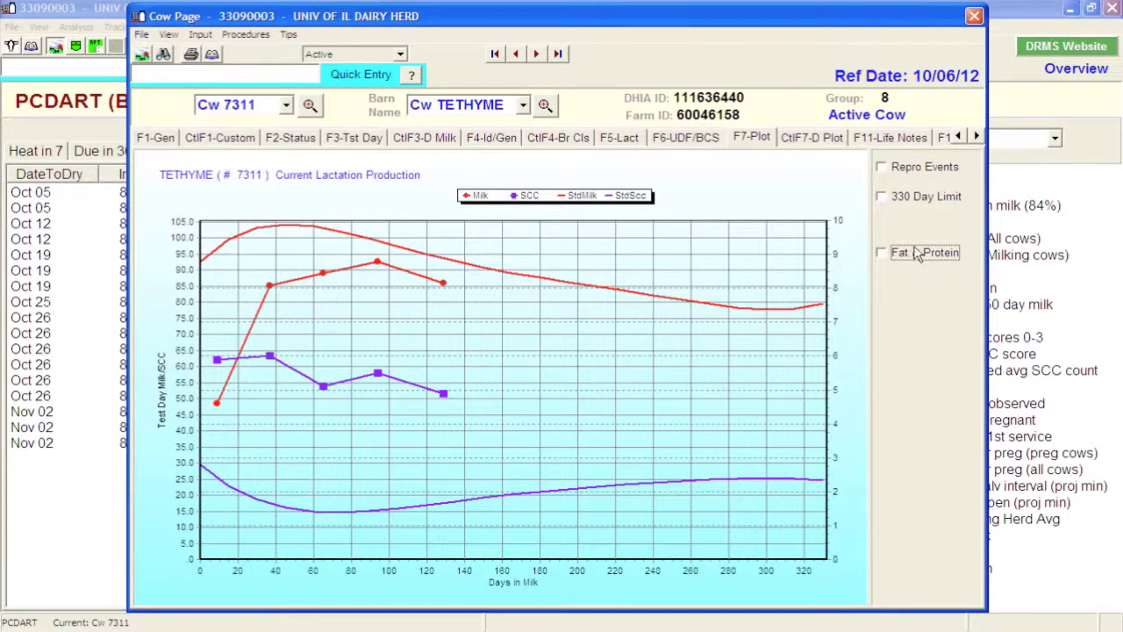
left_click(889, 176)
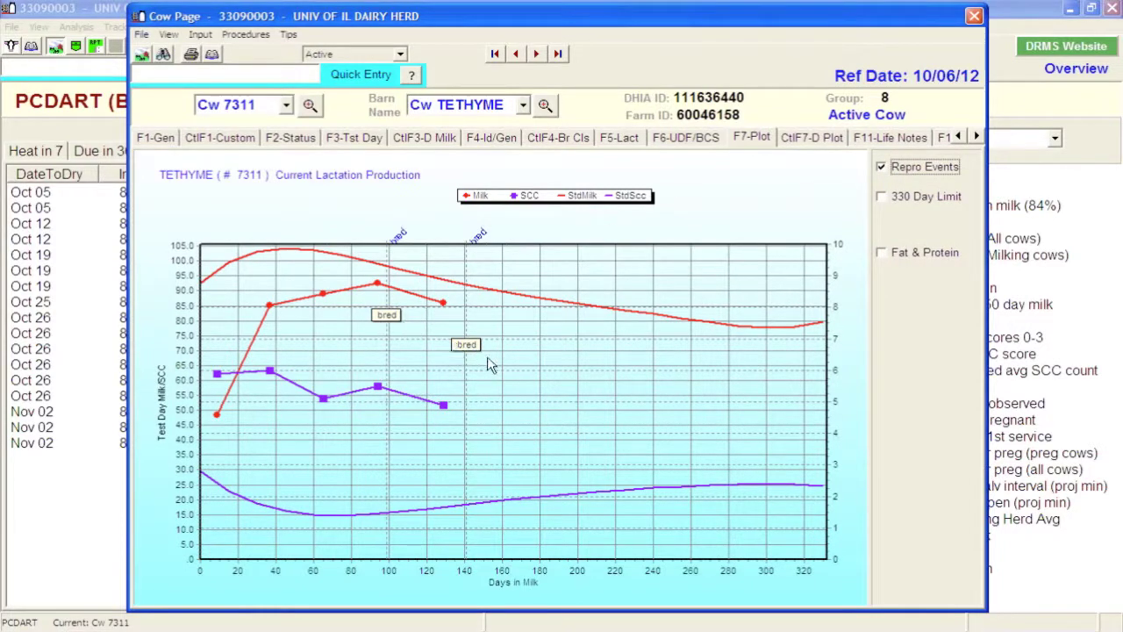
Switch to cow 7821 and review its current lactation plot and its individual milking weights graph.
left_click(286, 105)
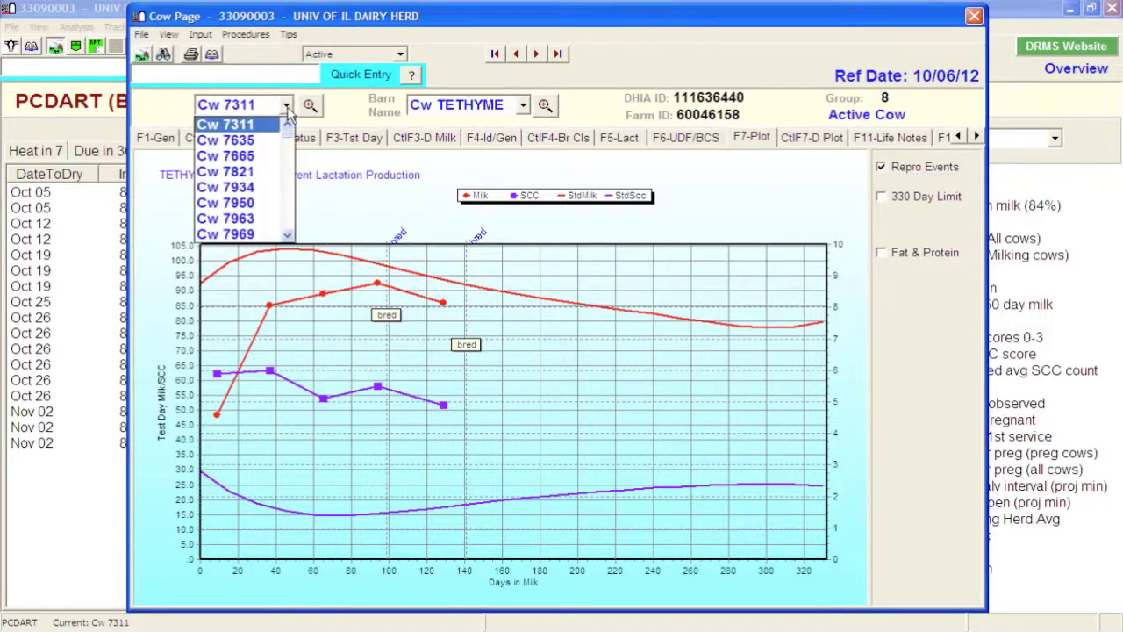
left_click(254, 172)
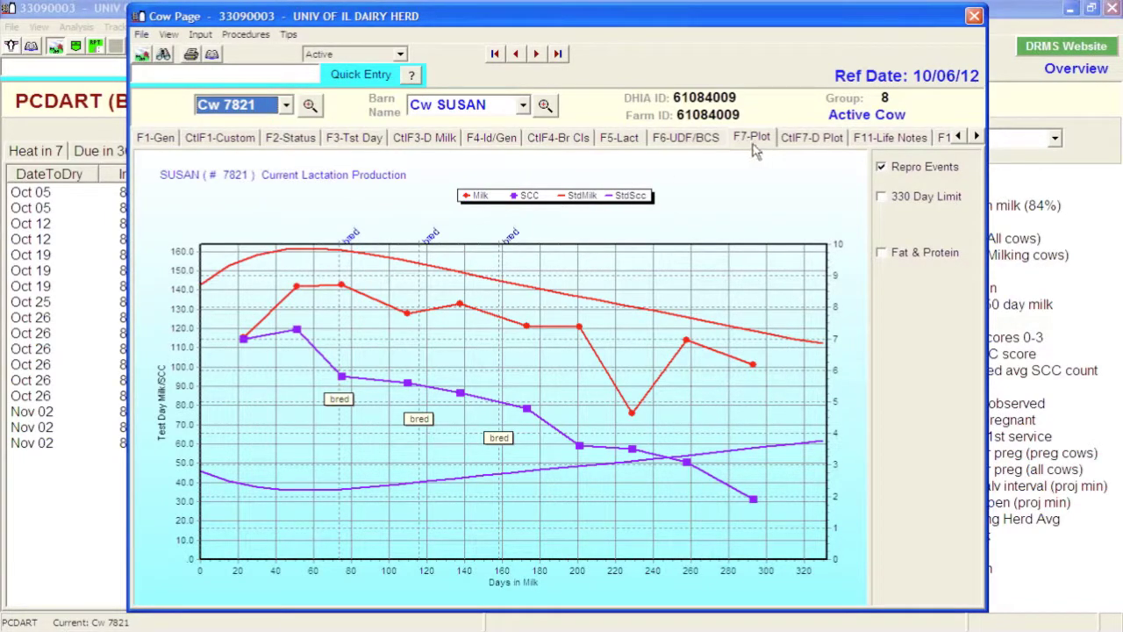
left_click(807, 140)
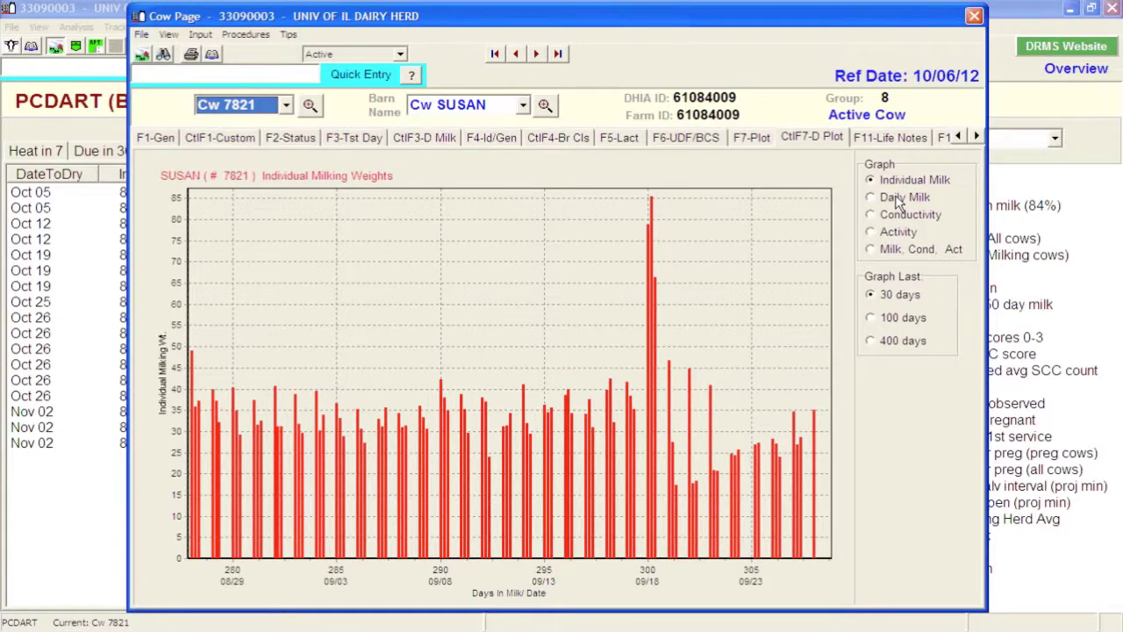
Switch the cow page to cow 6993 and show its individual milking weights for the last 30 days.
left_click(286, 105)
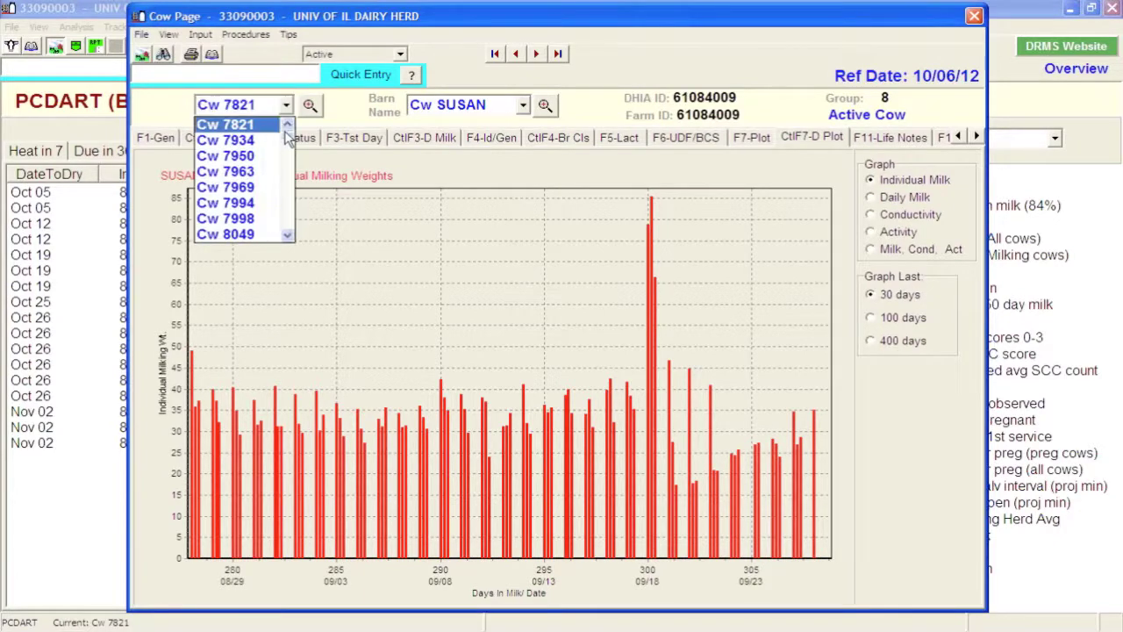
left_click(287, 125)
left_click(287, 125)
left_click(263, 126)
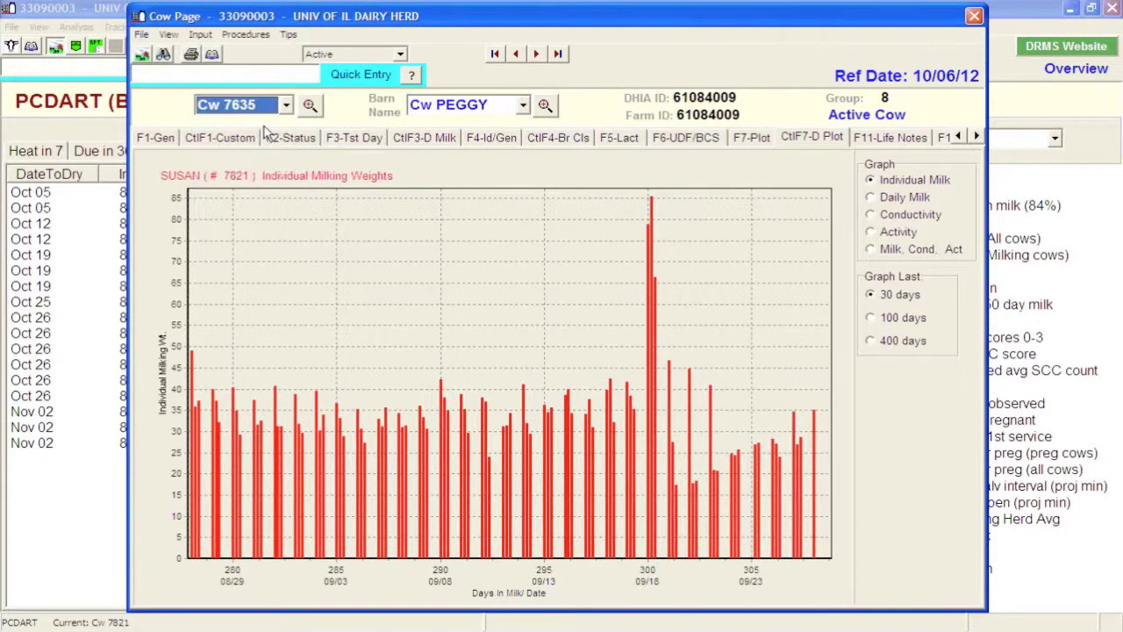
left_click(286, 104)
left_click(287, 125)
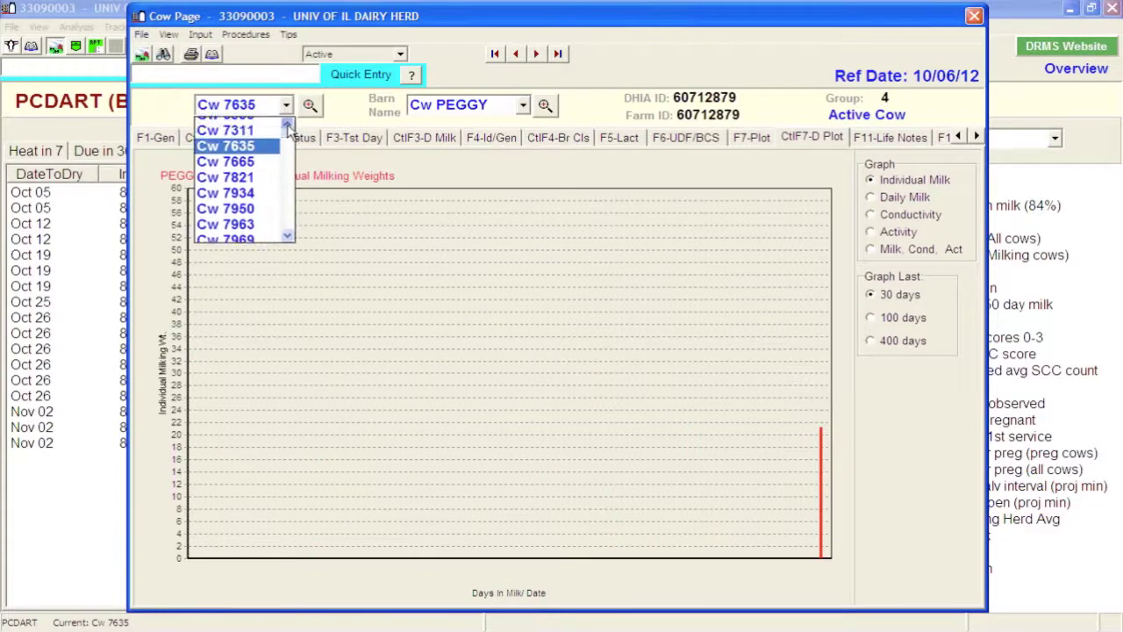
left_click(287, 125)
left_click(232, 128)
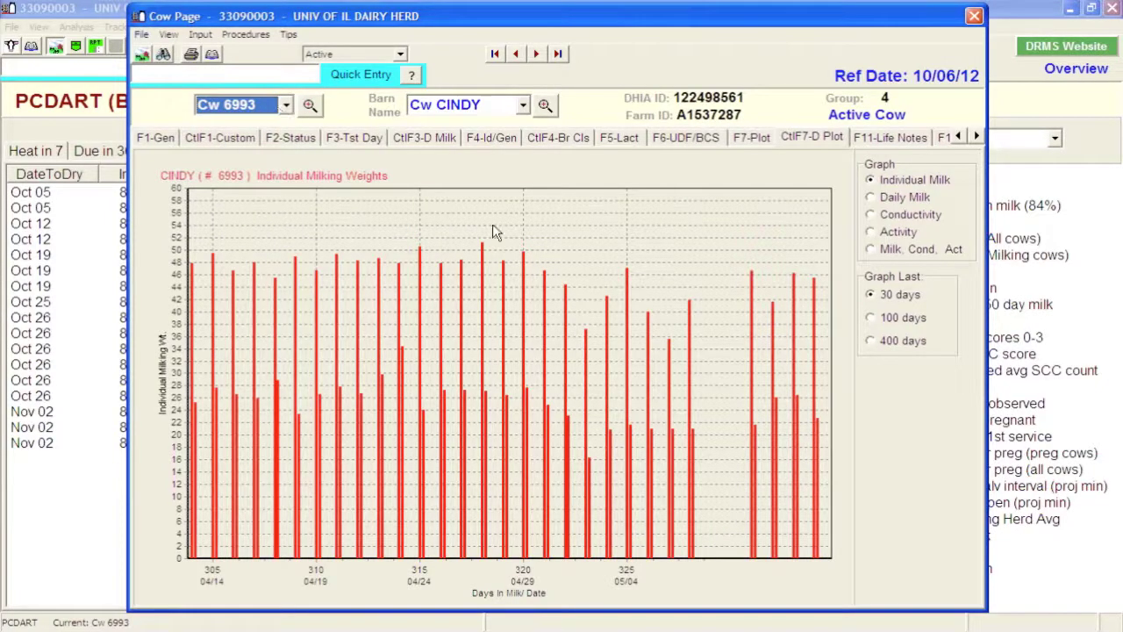
Compare cow 6993's individual and daily milk graphs over 100 and 400 days, ending with individual milk for 30 days.
left_click(886, 321)
left_click(886, 200)
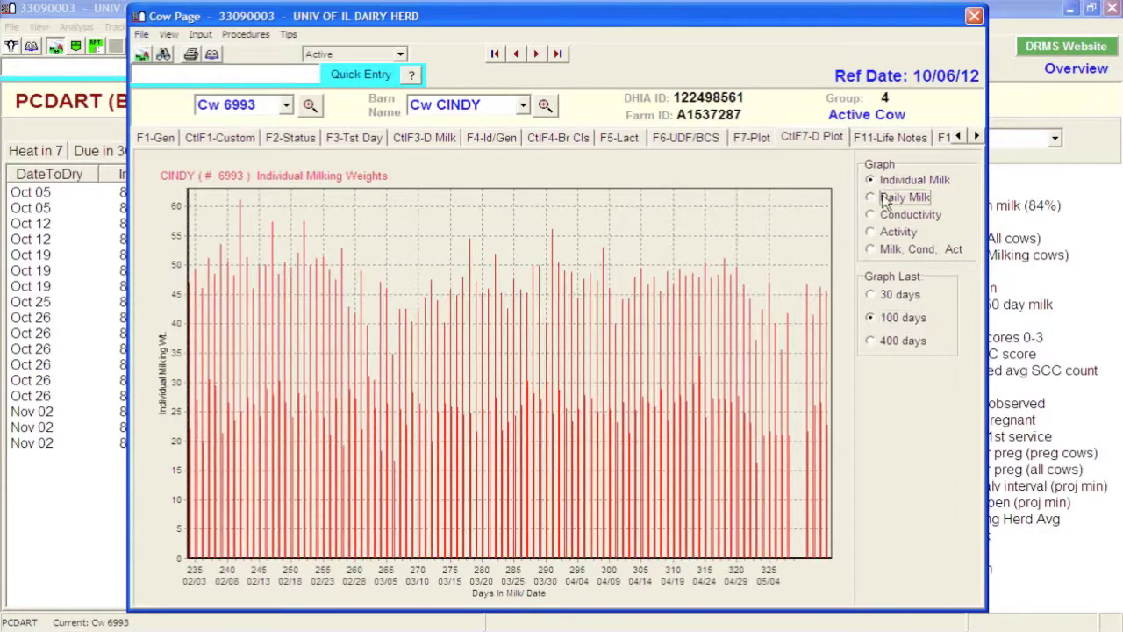
left_click(877, 344)
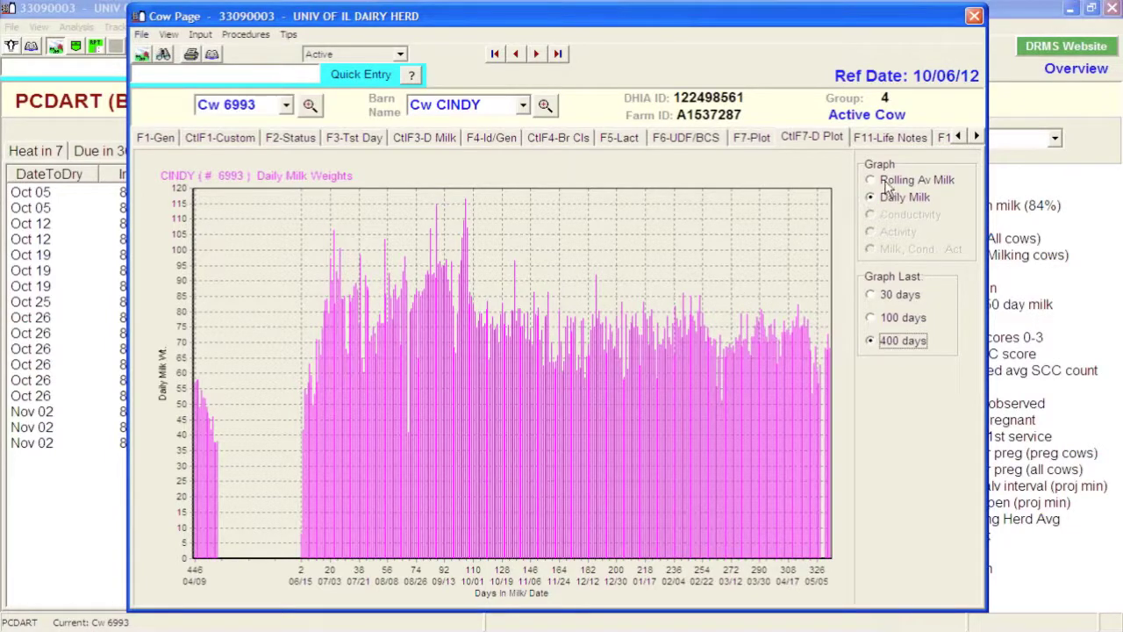
left_click(872, 316)
left_click(885, 182)
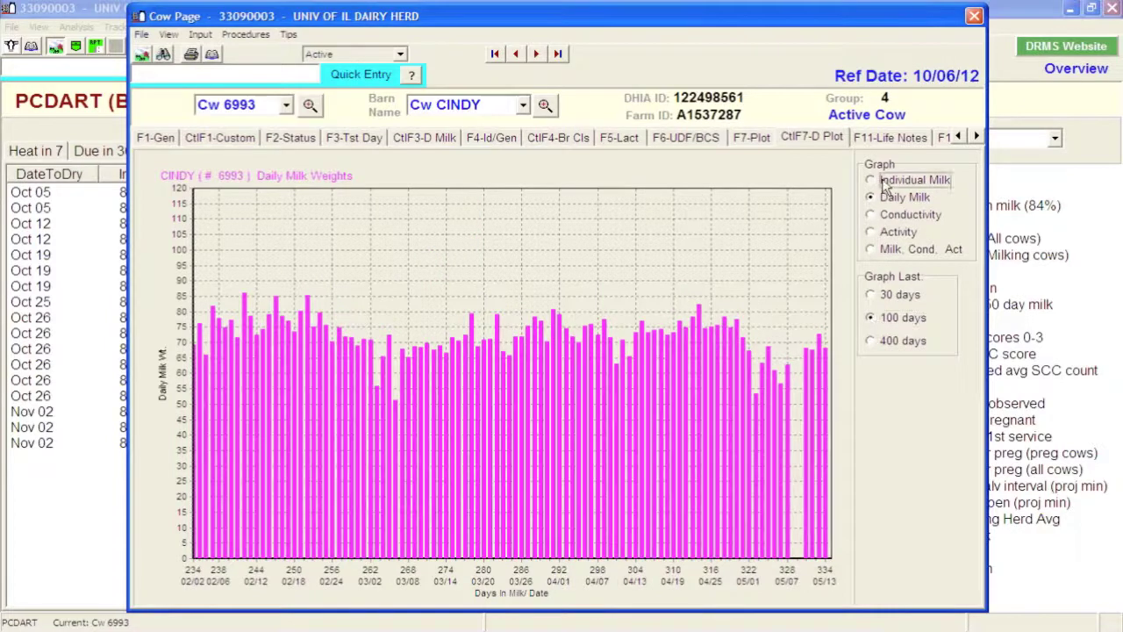
left_click(882, 295)
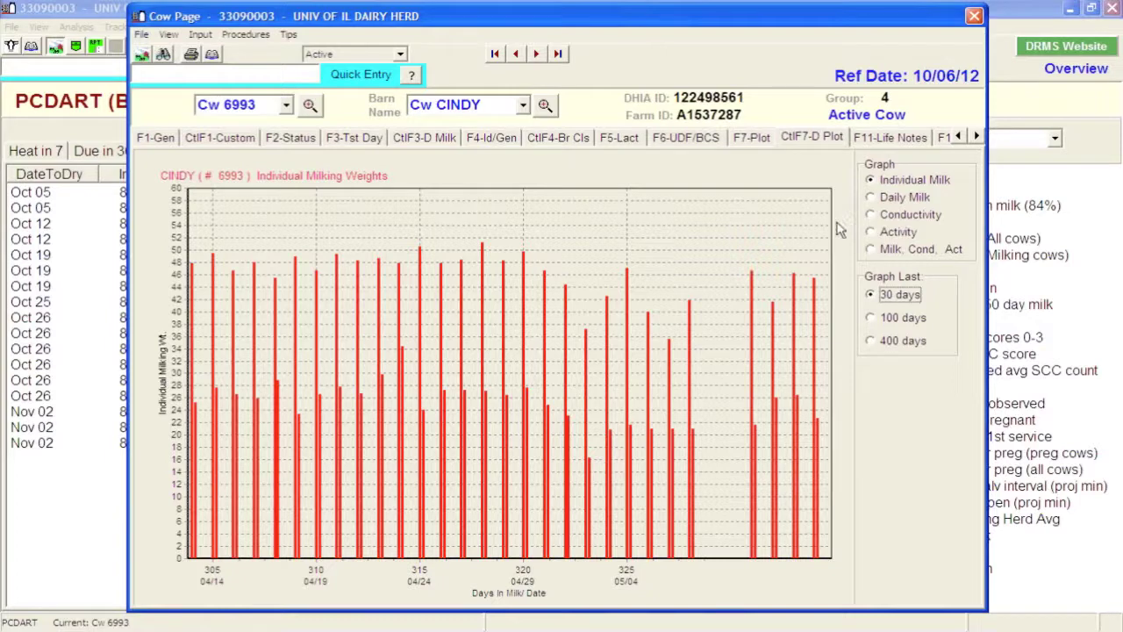
Examine cow 6993's 30-day conductivity, activity, and combined milk, conductivity and activity graphs.
left_click(889, 221)
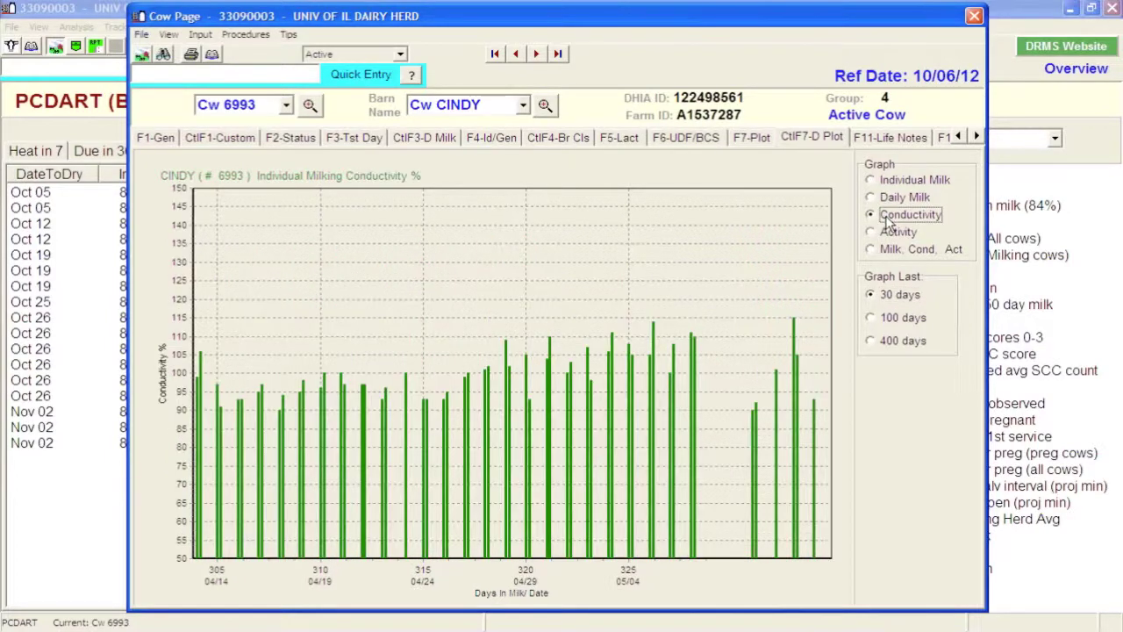
left_click(886, 235)
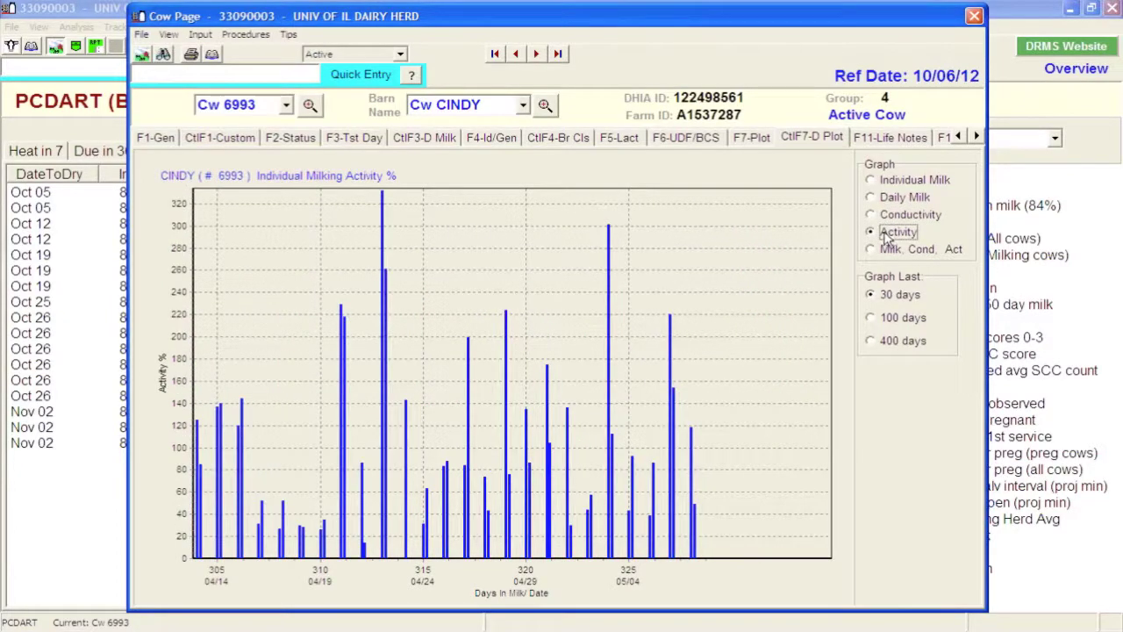
left_click(884, 251)
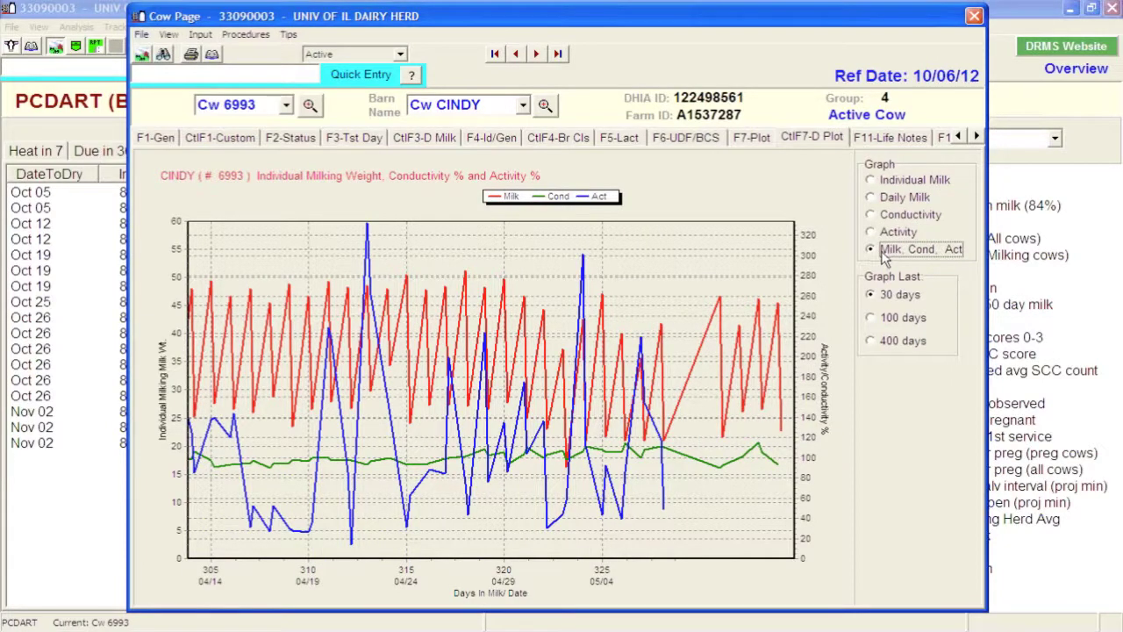
Show cow 6993's chores and widen the Trigger and Name columns of the protocols assigned to the animal.
left_click(943, 139)
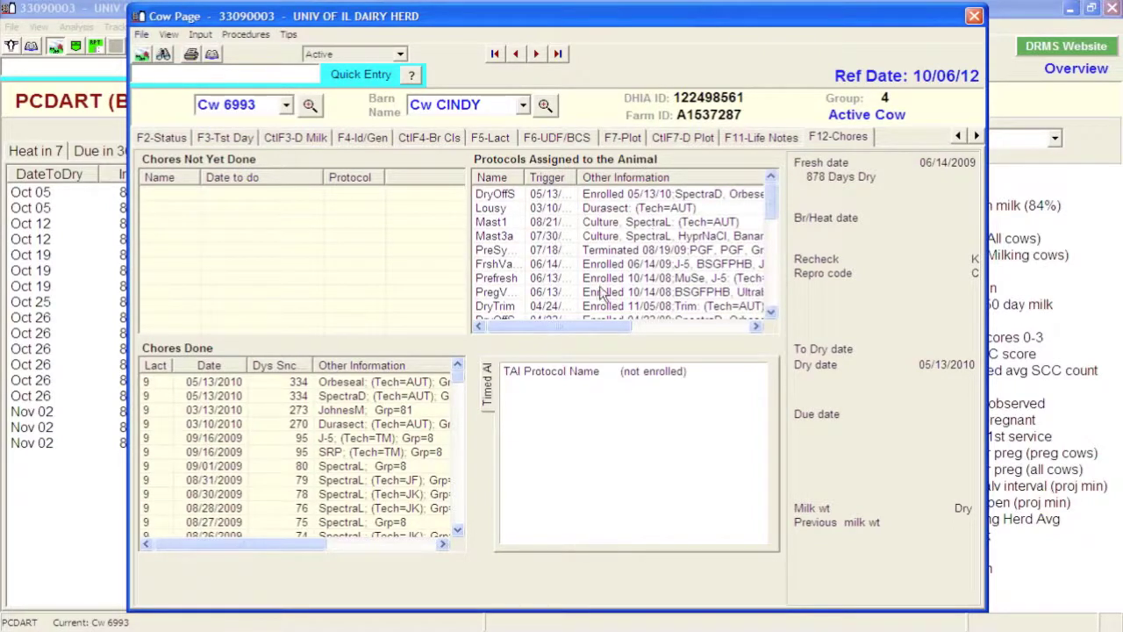
left_click_drag(591, 176, 599, 178)
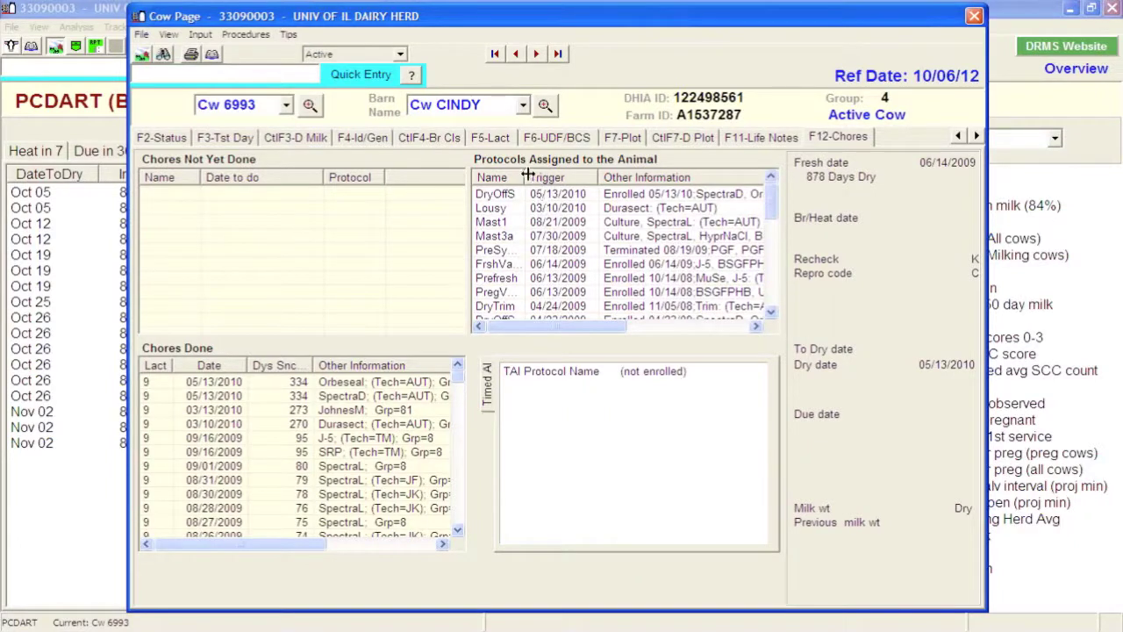
left_click_drag(521, 177, 540, 177)
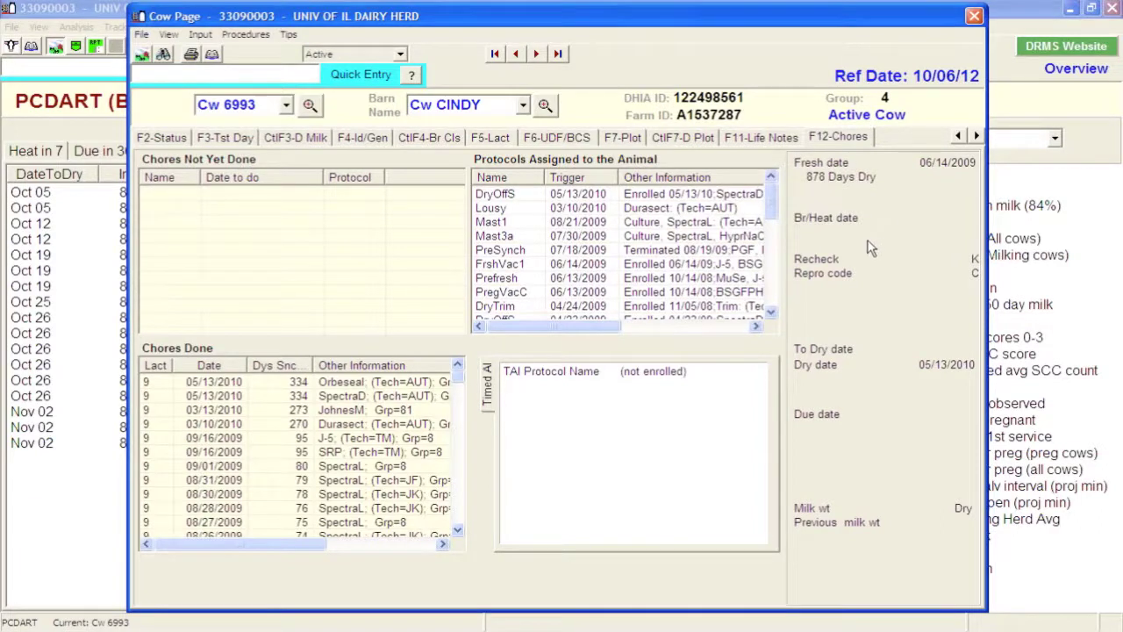
Close the cow page, review the individual animal and herd procedures on the Input Desk, and close it.
left_click(975, 18)
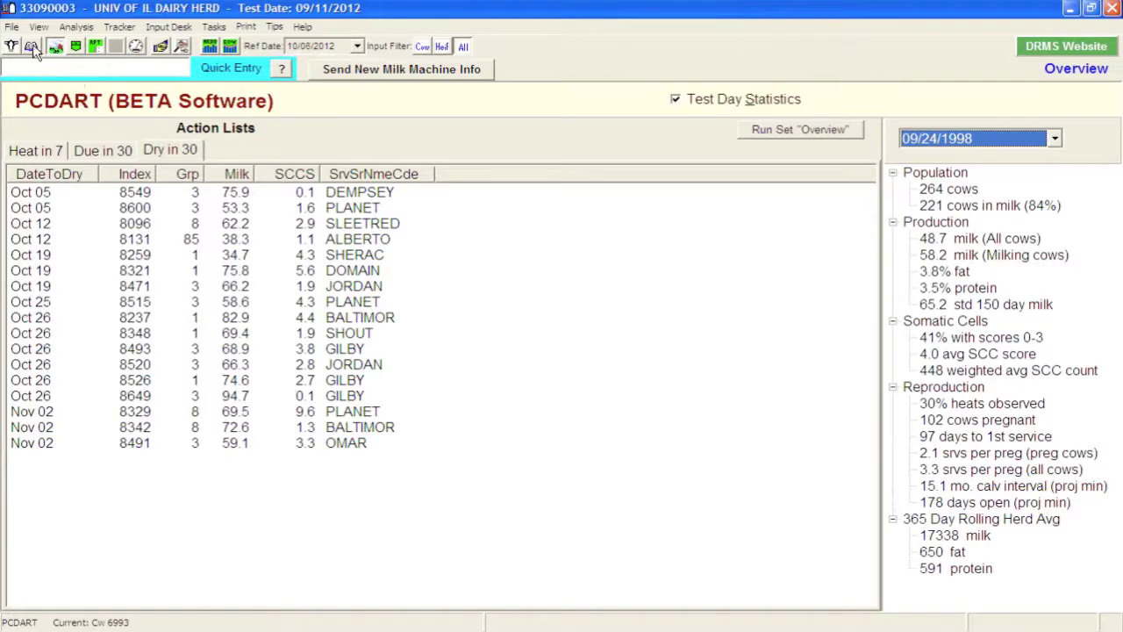
left_click(32, 47)
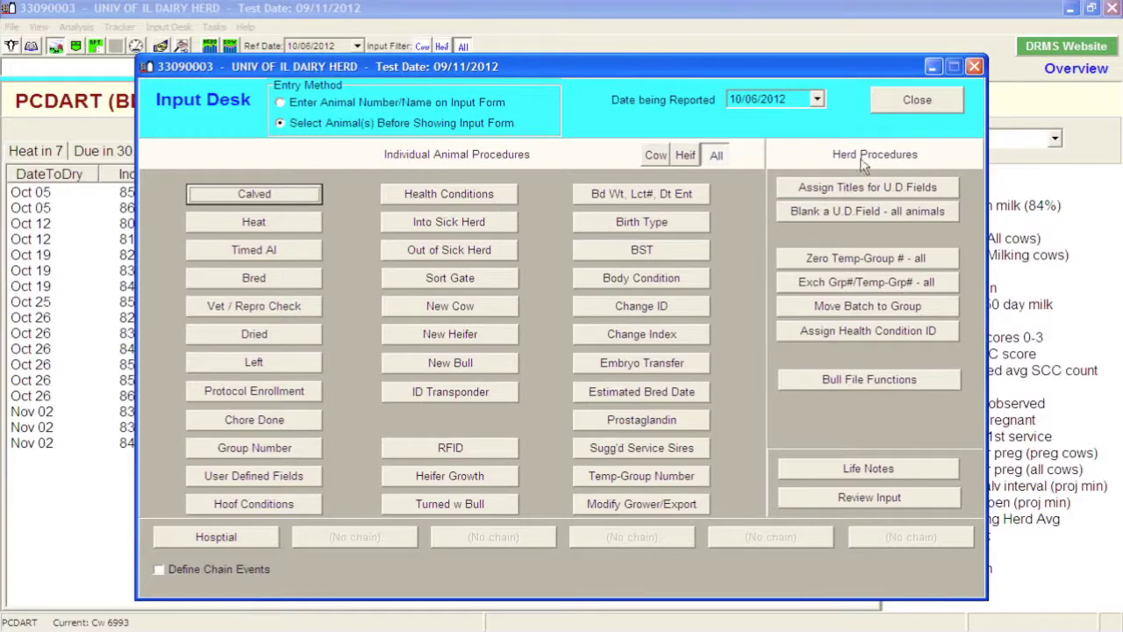
left_click(916, 102)
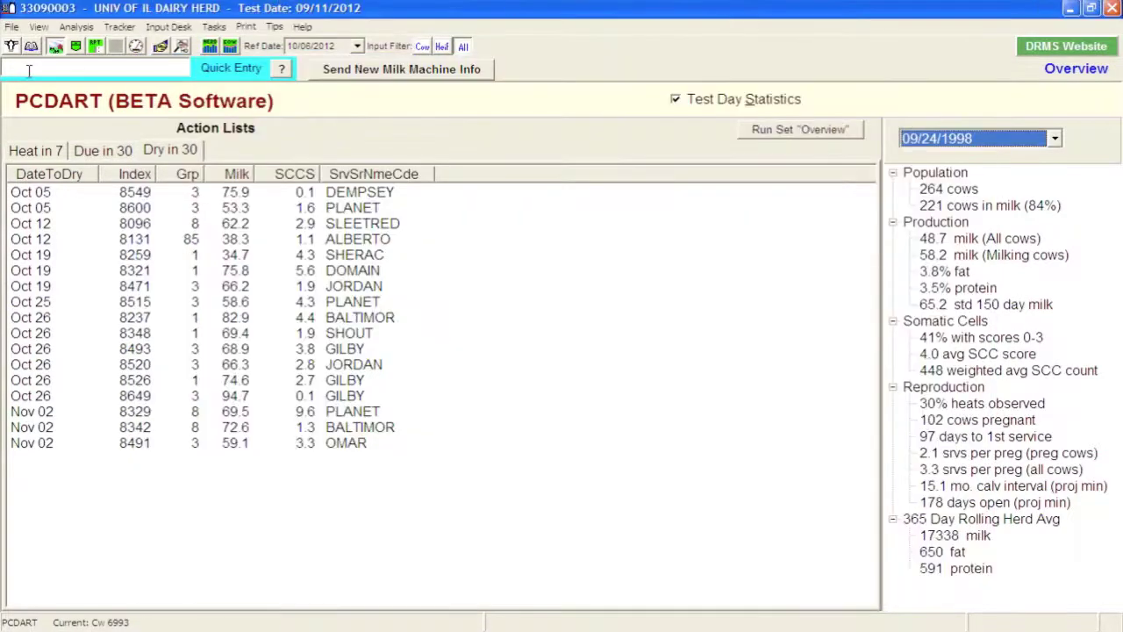
Open the reports page listing the available report sets.
left_click(97, 47)
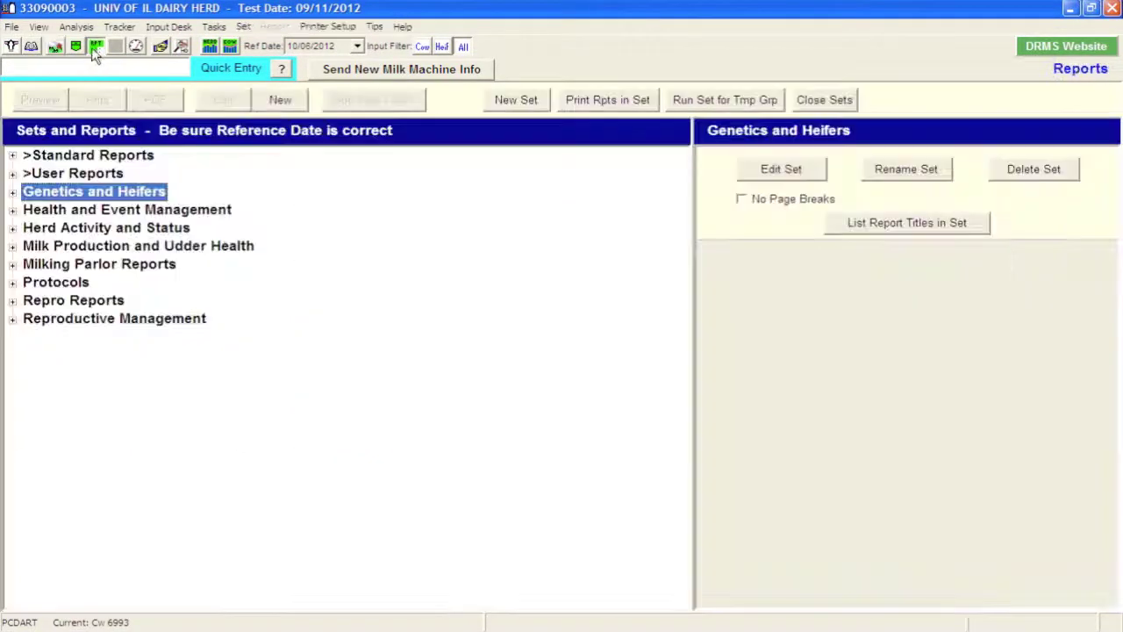